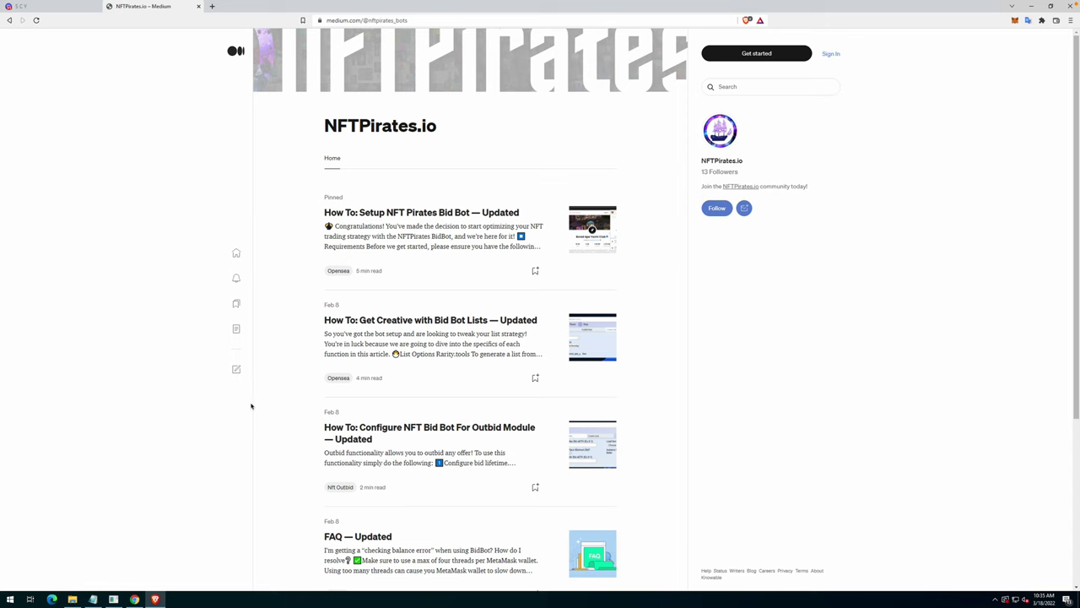
# Step: Open a new tab beside the NFTPirates.io Medium page
pyautogui.click(213, 7)
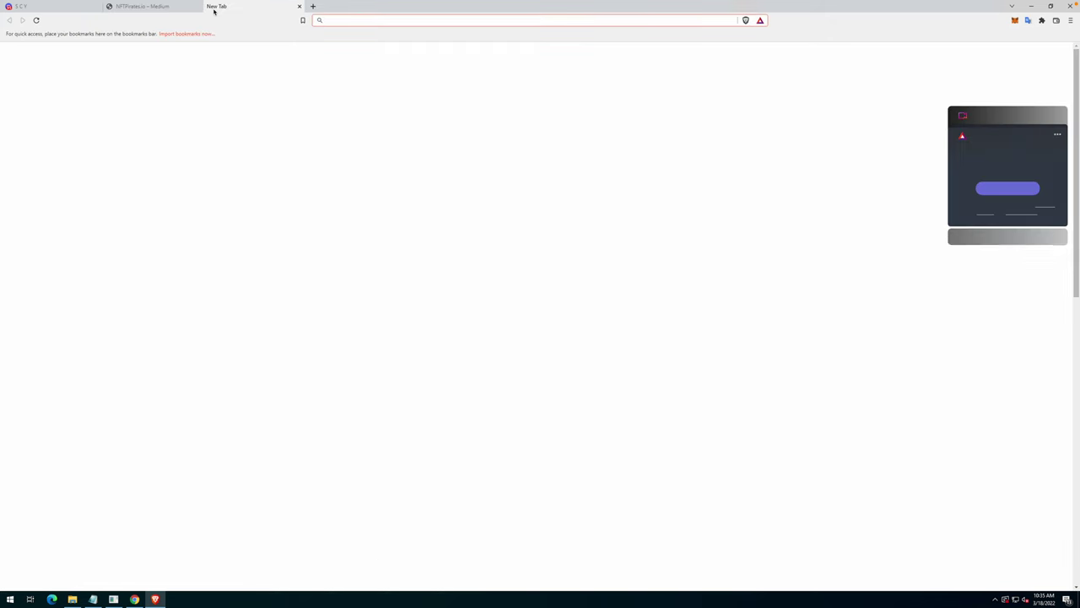
# Step: Go to OpenSea and filter the Top NFTs rankings to Klaytn collections only
pyautogui.write('opensea.io')
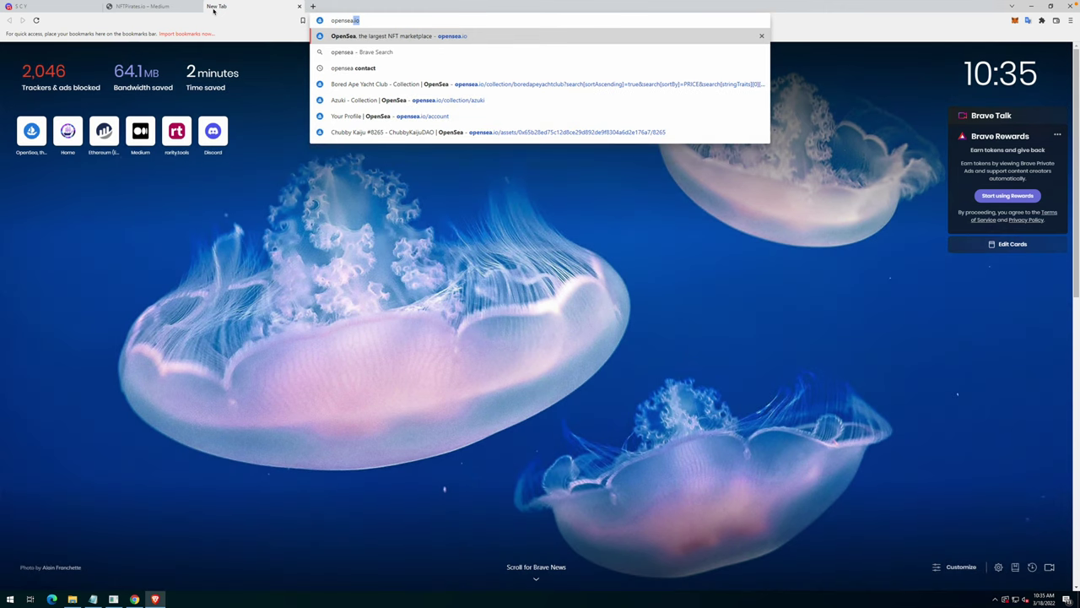
pyautogui.press('Return')
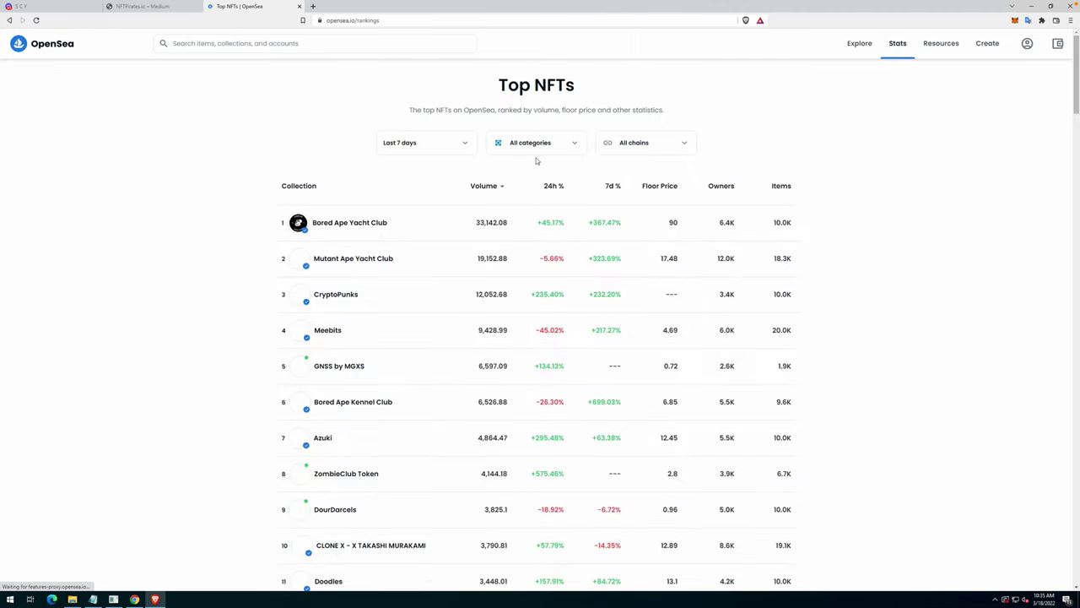
pyautogui.click(638, 151)
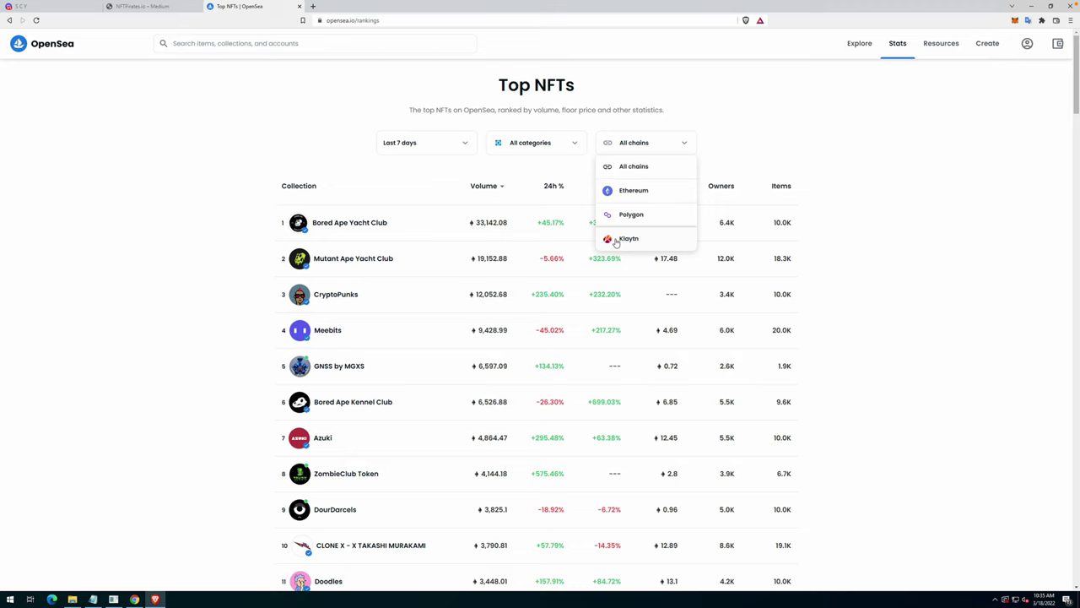
pyautogui.click(617, 240)
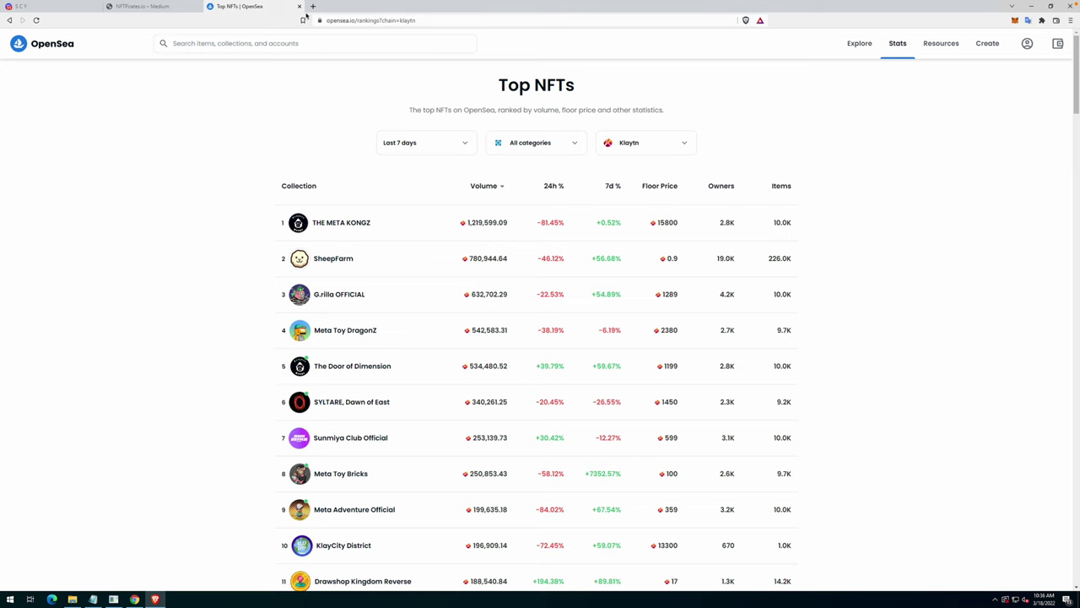
pyautogui.click(385, 21)
# Step: Add the Kaikas extension to Brave from its Chrome Web Store page
pyautogui.click(313, 6)
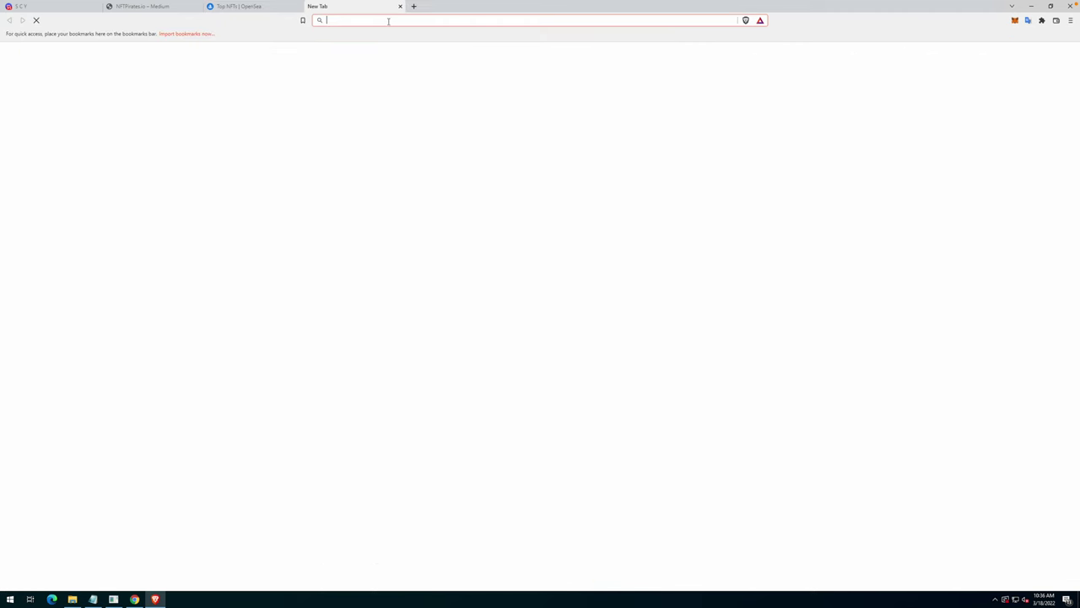
pyautogui.write('https://chrome.google.com/webstore/detail/kaikas/jblndlipeogpafnldhgmapagcccfchpi')
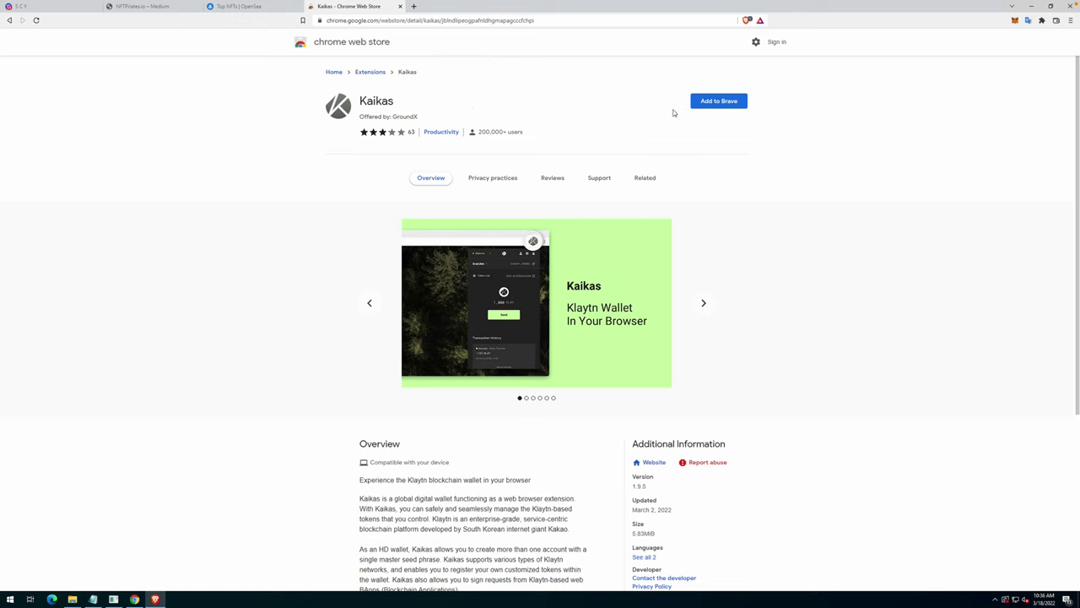
pyautogui.click(703, 104)
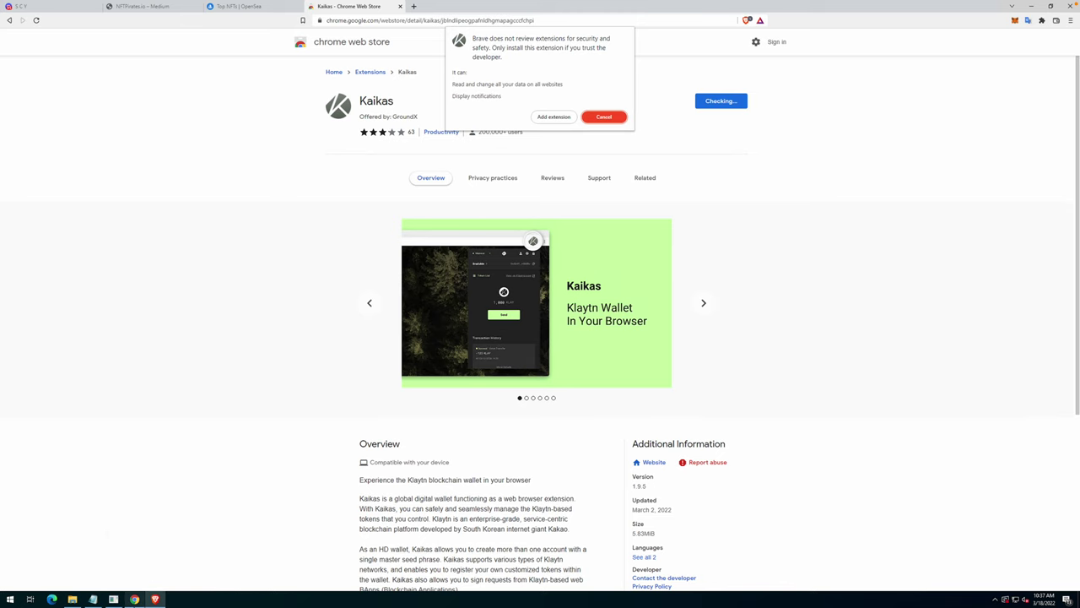
pyautogui.moveTo(154, 599)
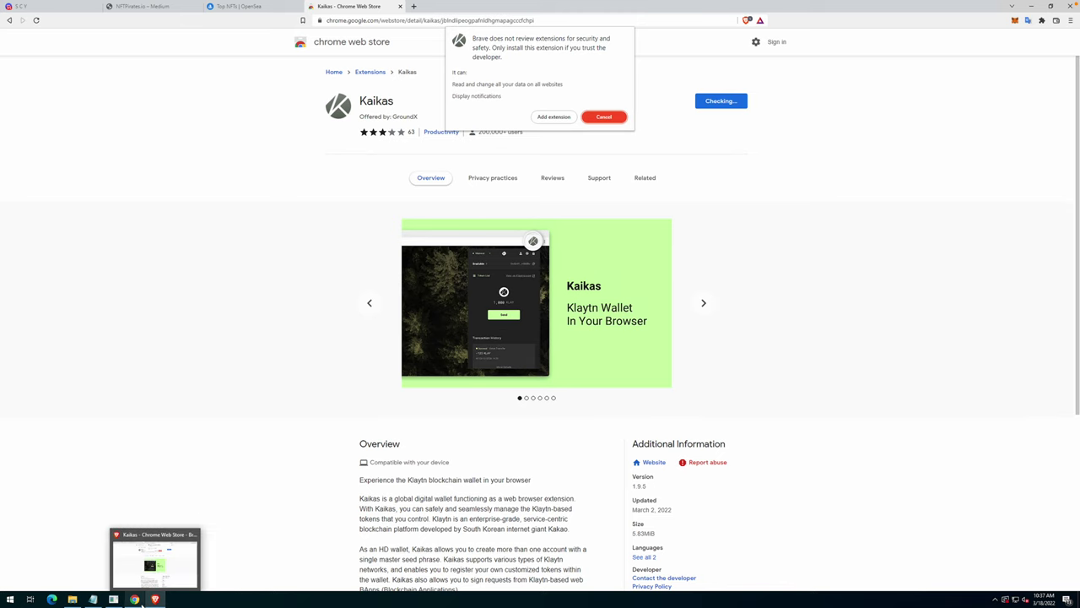
pyautogui.click(134, 599)
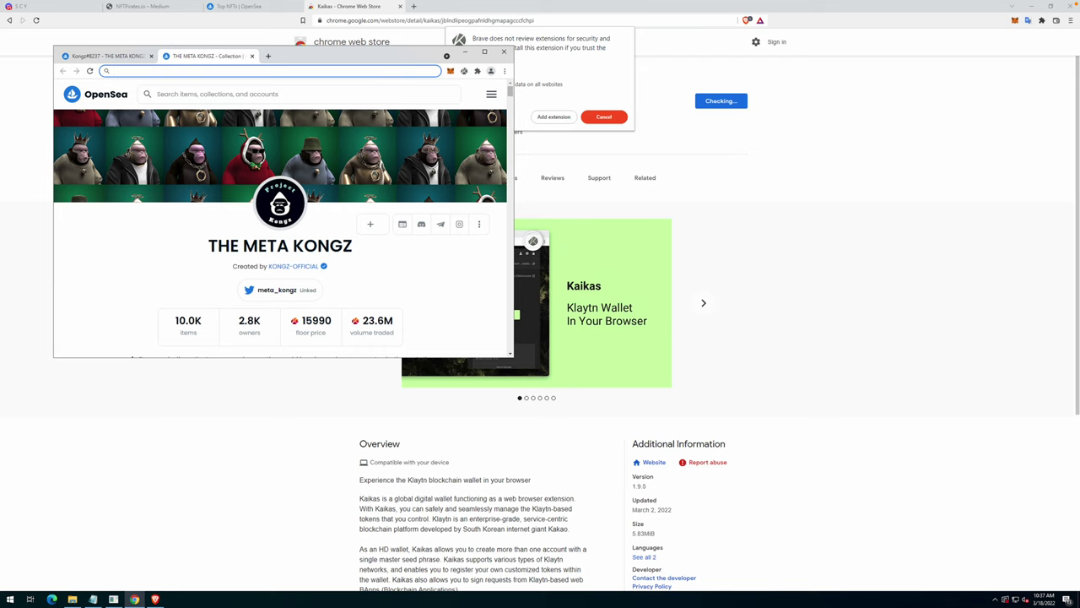
pyautogui.click(464, 71)
pyautogui.click(464, 53)
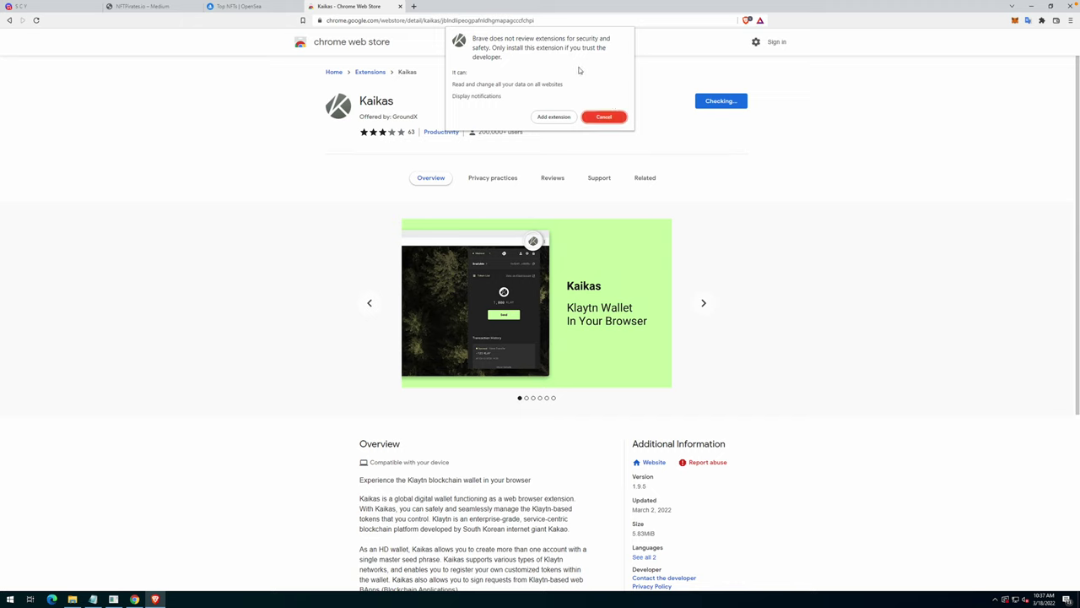
pyautogui.click(553, 118)
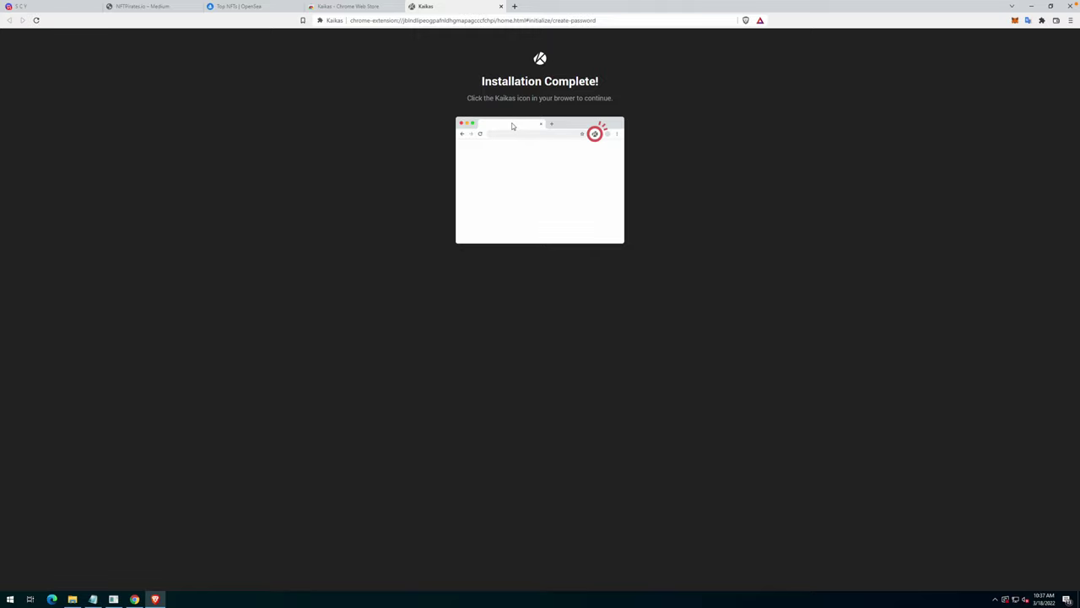
# Step: Pin the Kaikas extension to the toolbar
pyautogui.click(1043, 23)
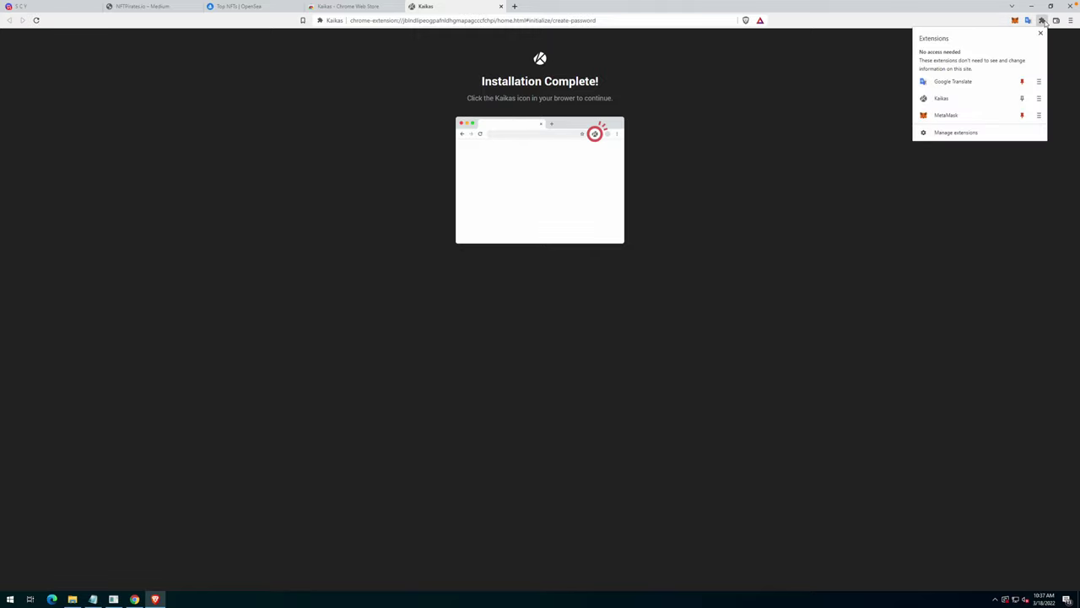
pyautogui.click(1022, 98)
pyautogui.click(1029, 21)
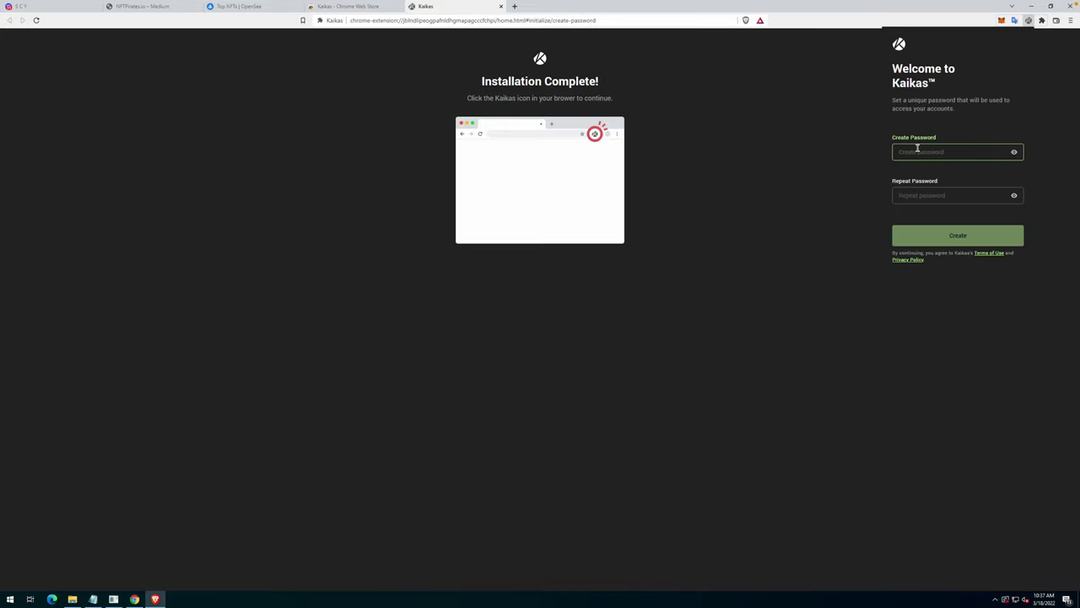
# Step: Create a Kaikas wallet password, entering it twice
pyautogui.click(917, 149)
pyautogui.write('**********')
pyautogui.press('Tab')
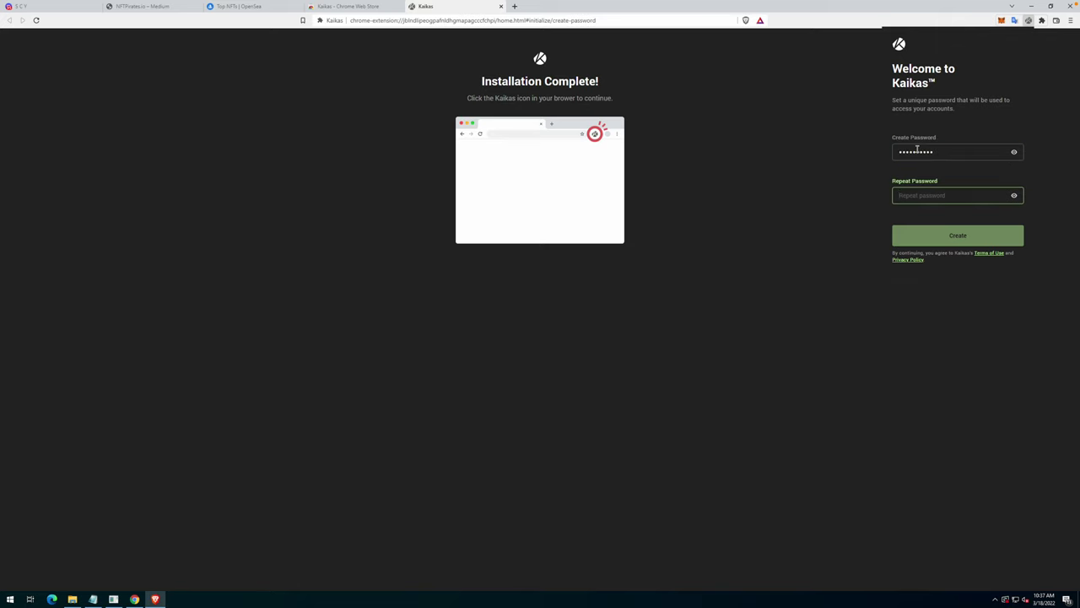
pyautogui.write('**********')
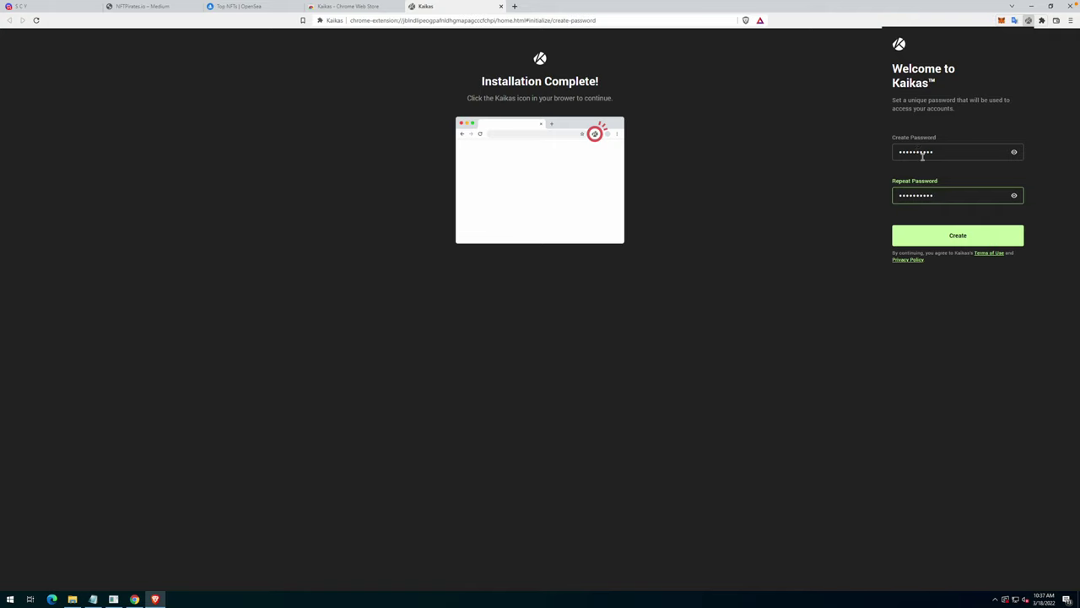
pyautogui.click(949, 238)
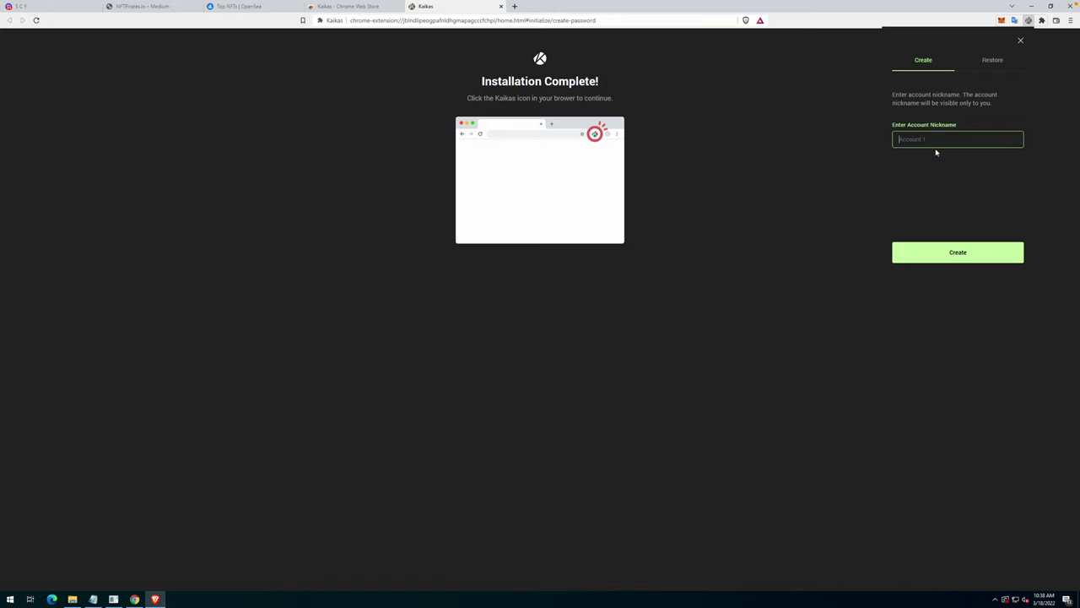
# Step: Restore Kaikas from the pasted seed phrase, showing Account 1 with 593.729098 KLAY on Mainnet
pyautogui.click(994, 60)
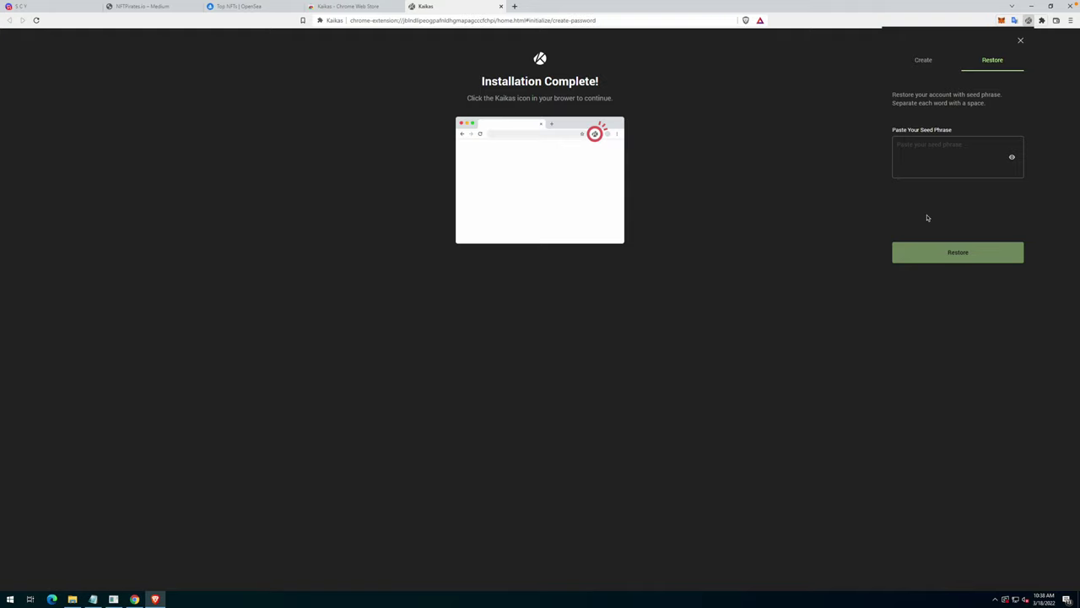
pyautogui.click(946, 152)
pyautogui.hotkey('ctrl', 'v')
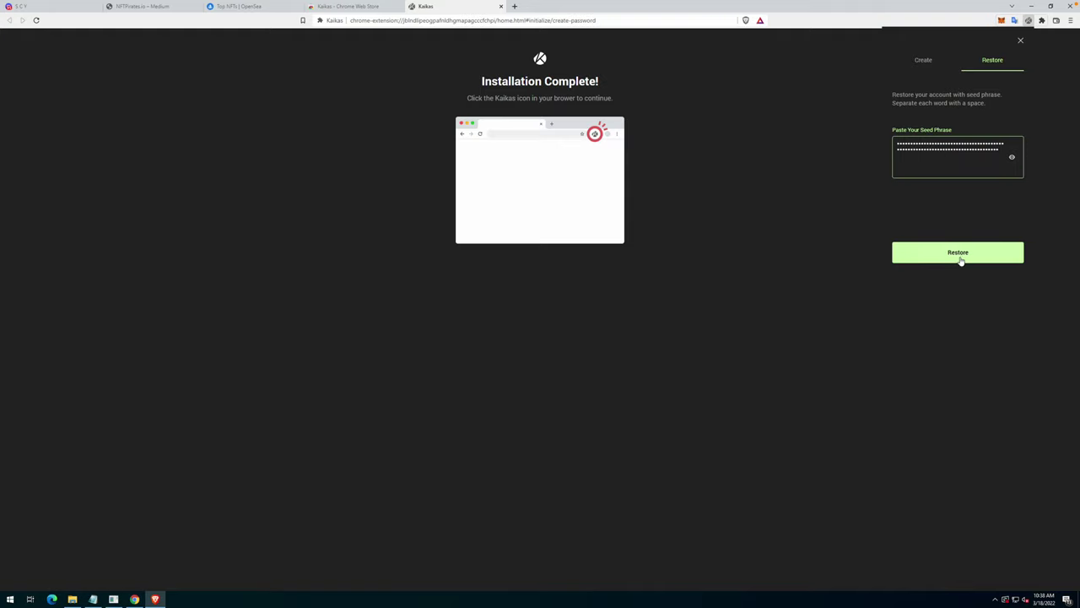
pyautogui.click(962, 259)
pyautogui.scroll(-2, 961, 259)
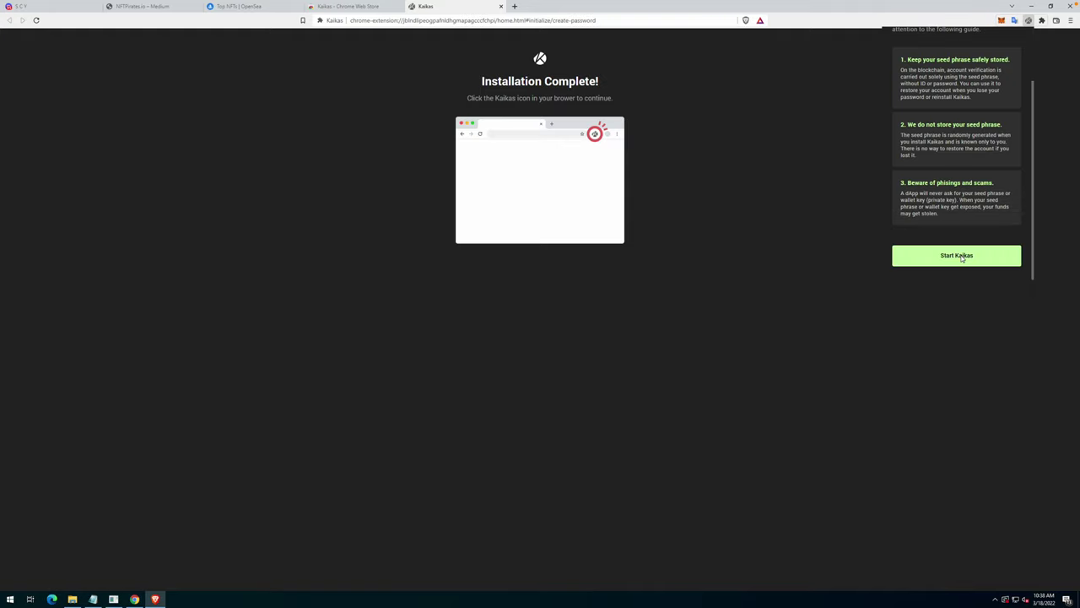
pyautogui.click(924, 261)
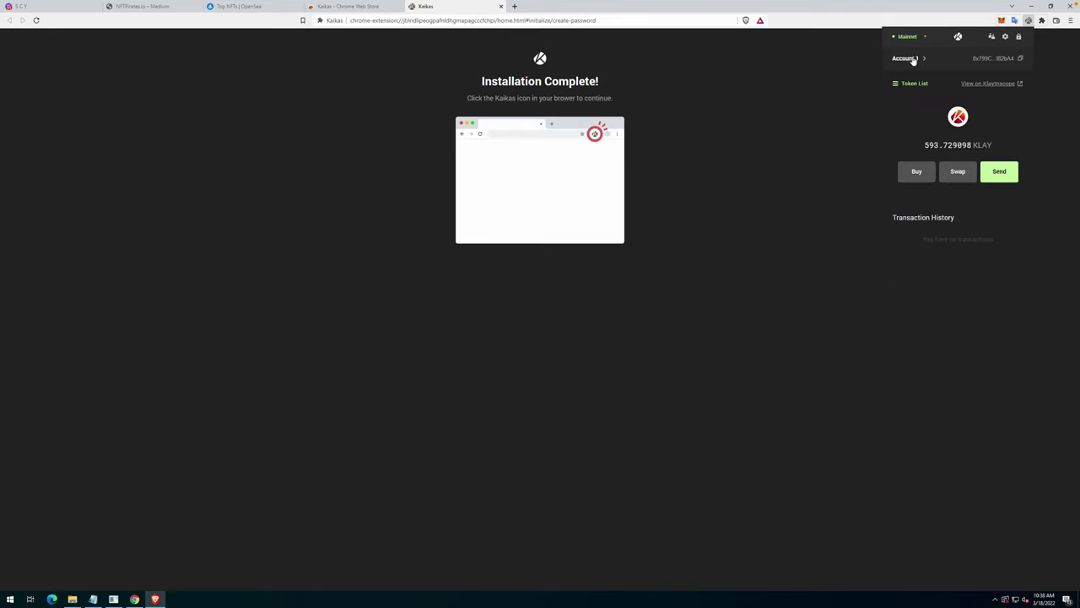
# Step: Confirm Kaikas's token list holds only KLAY, then close the wallet popup
pyautogui.click(905, 84)
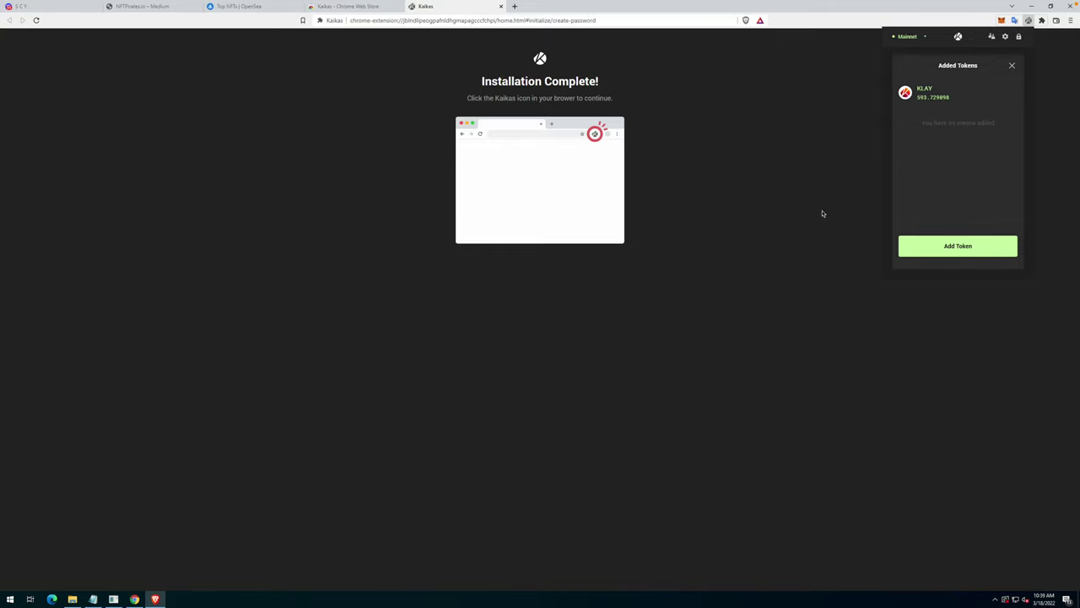
pyautogui.click(1012, 65)
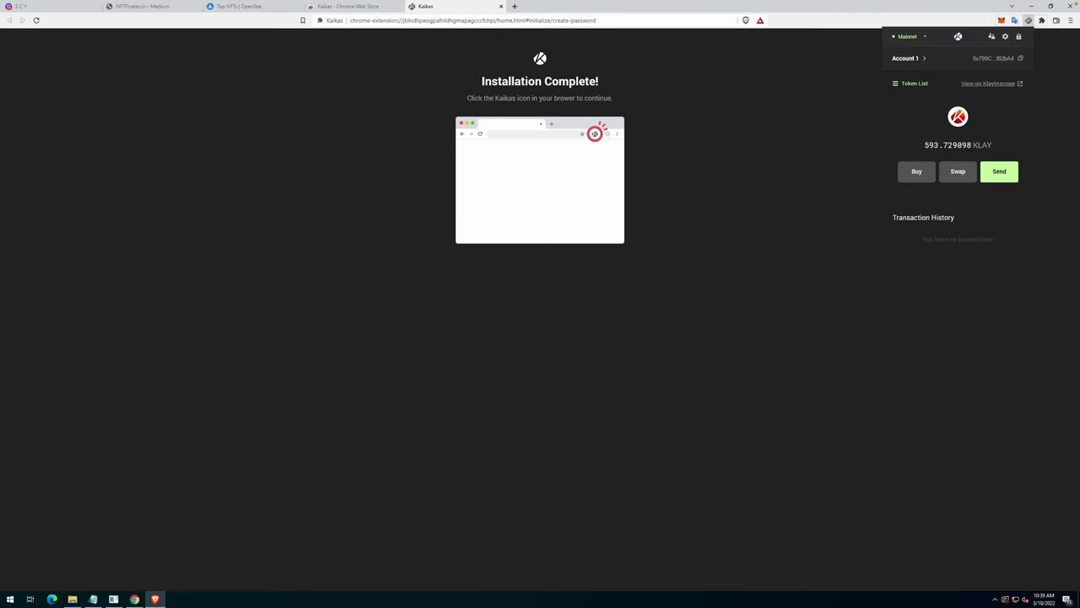
pyautogui.click(402, 26)
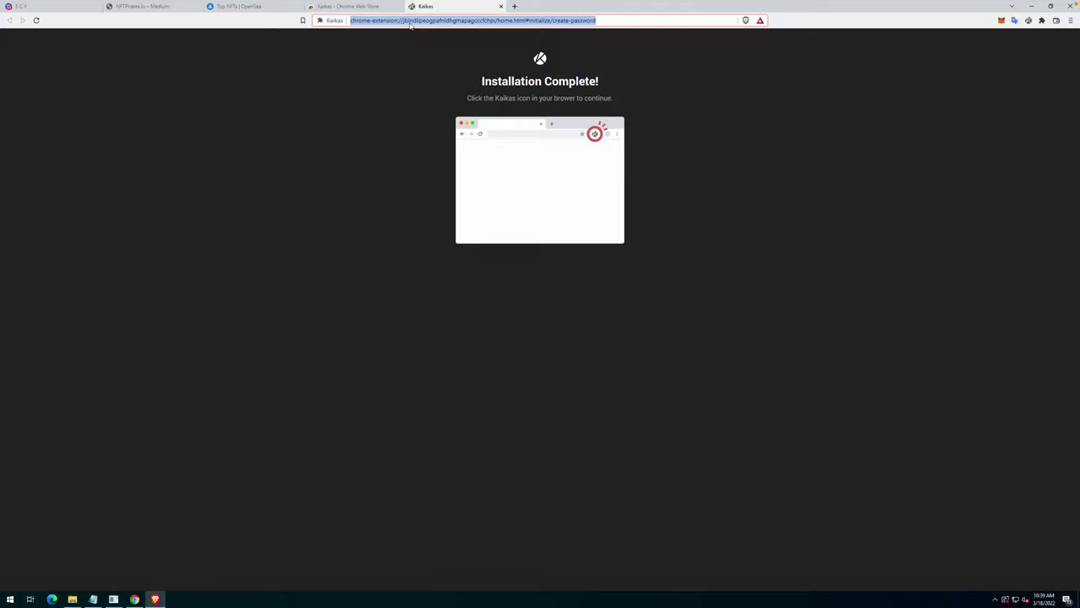
# Step: Load Orbit Bridge, permanently dismiss its update notice, and browse the token list without choosing
pyautogui.write('https://bridge.orbitchain.io/')
pyautogui.press('Return')
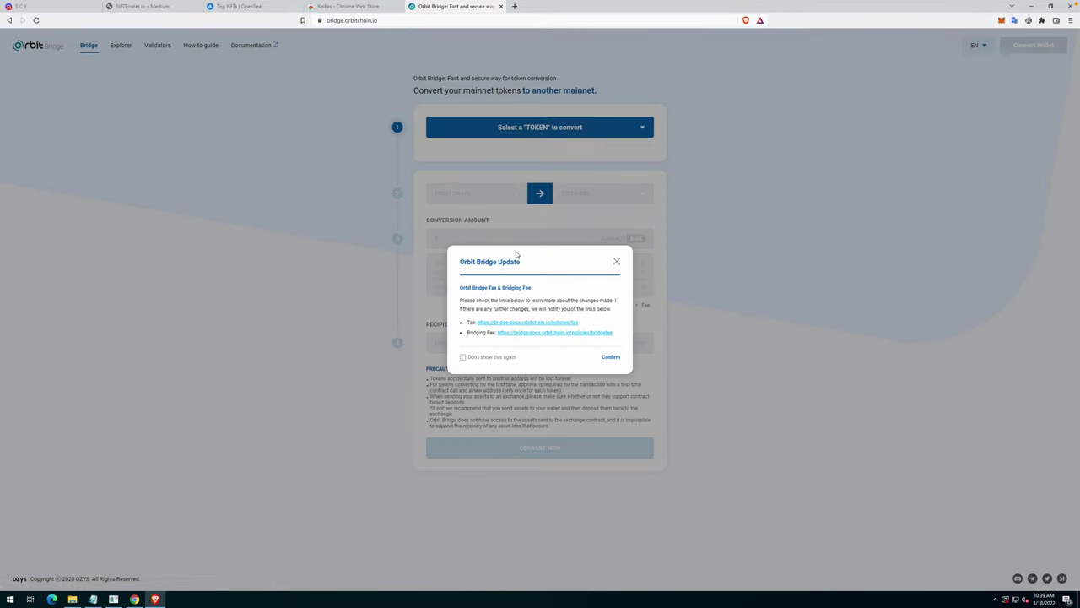
pyautogui.click(473, 363)
pyautogui.click(609, 358)
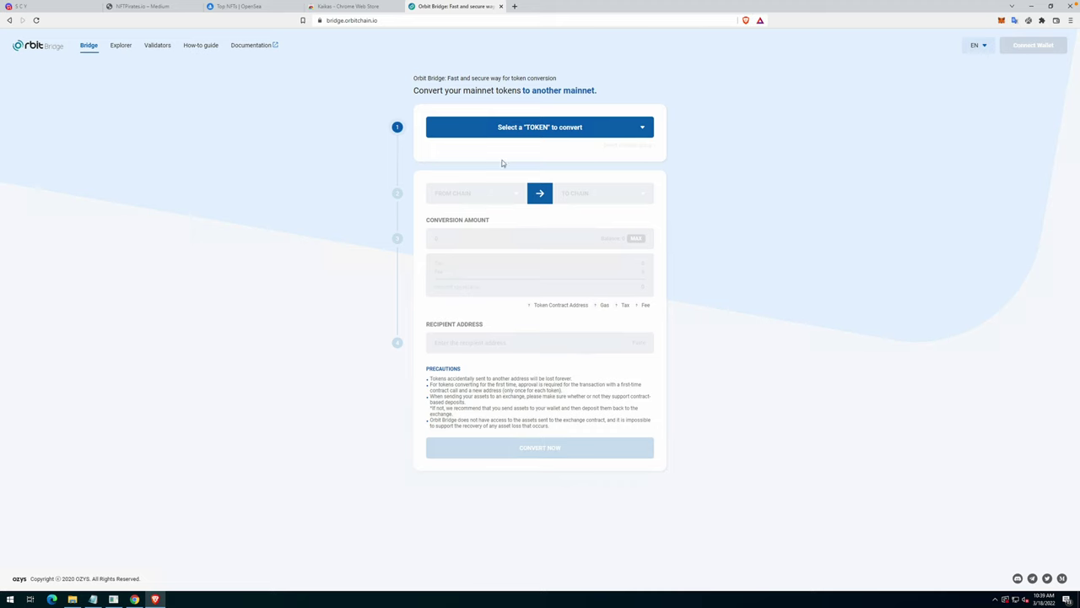
pyautogui.click(519, 133)
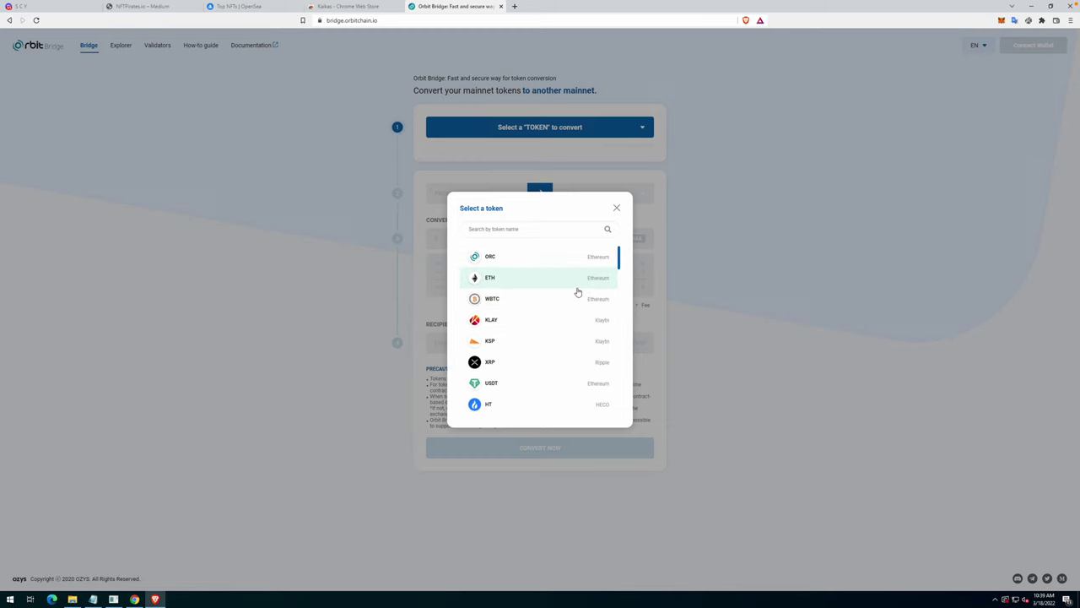
pyautogui.click(738, 128)
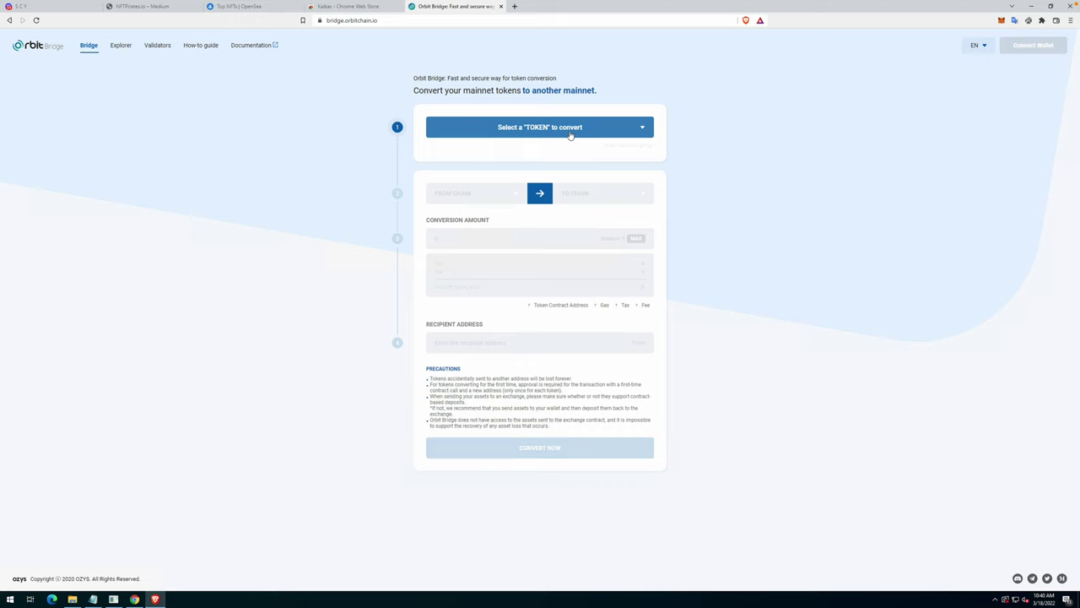
# Step: Copy the Kaikas account address to the clipboard
pyautogui.click(1029, 23)
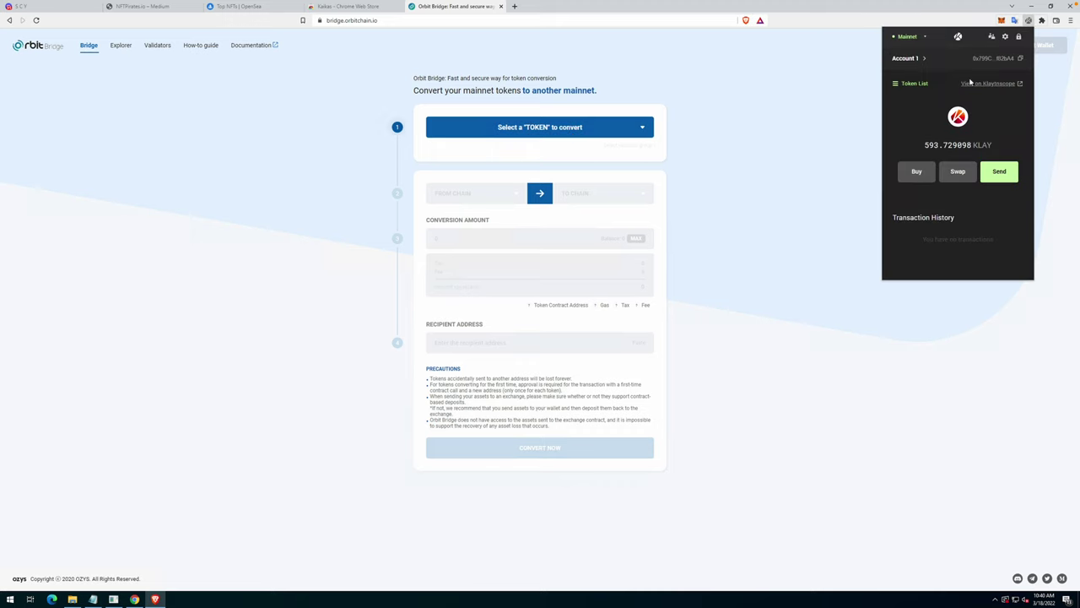
pyautogui.click(1020, 59)
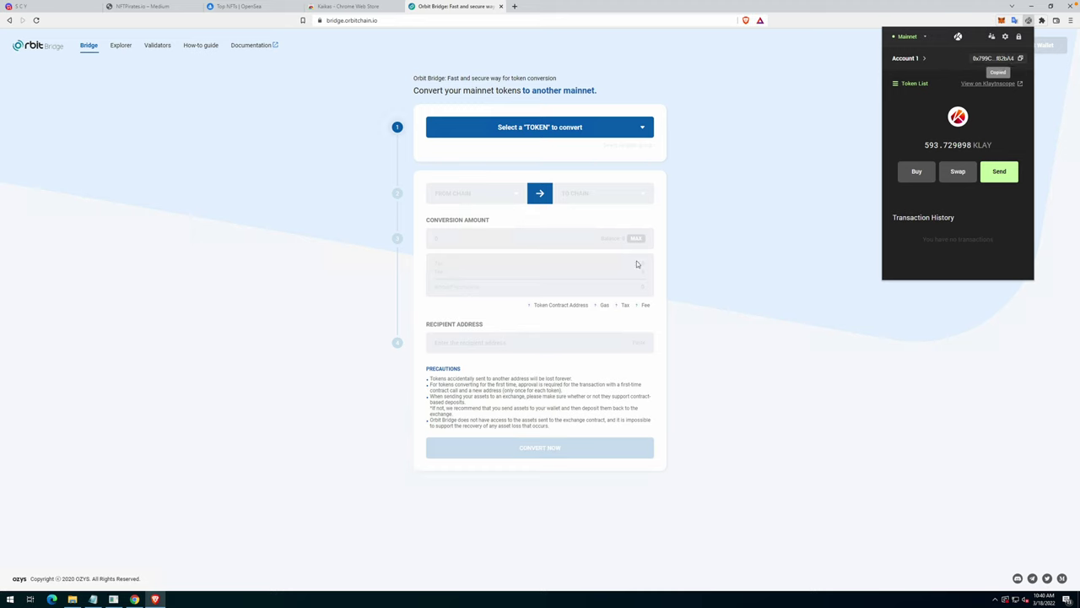
pyautogui.click(513, 346)
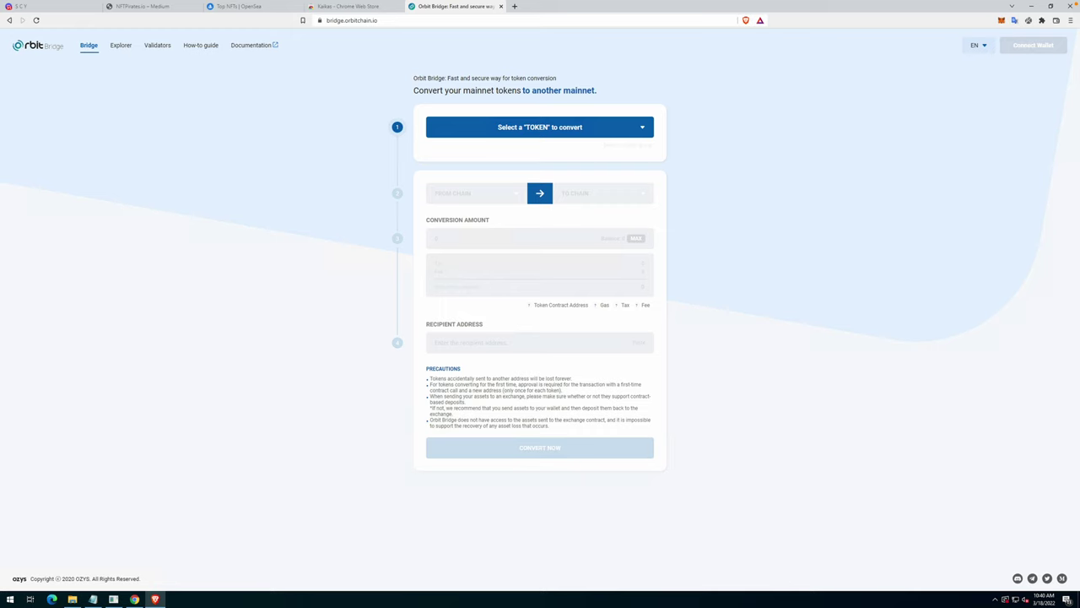
# Step: Open klayswap.com/exchange/swap and dismiss the network error warning
pyautogui.click(452, 22)
pyautogui.hotkey('ctrl', 'v')
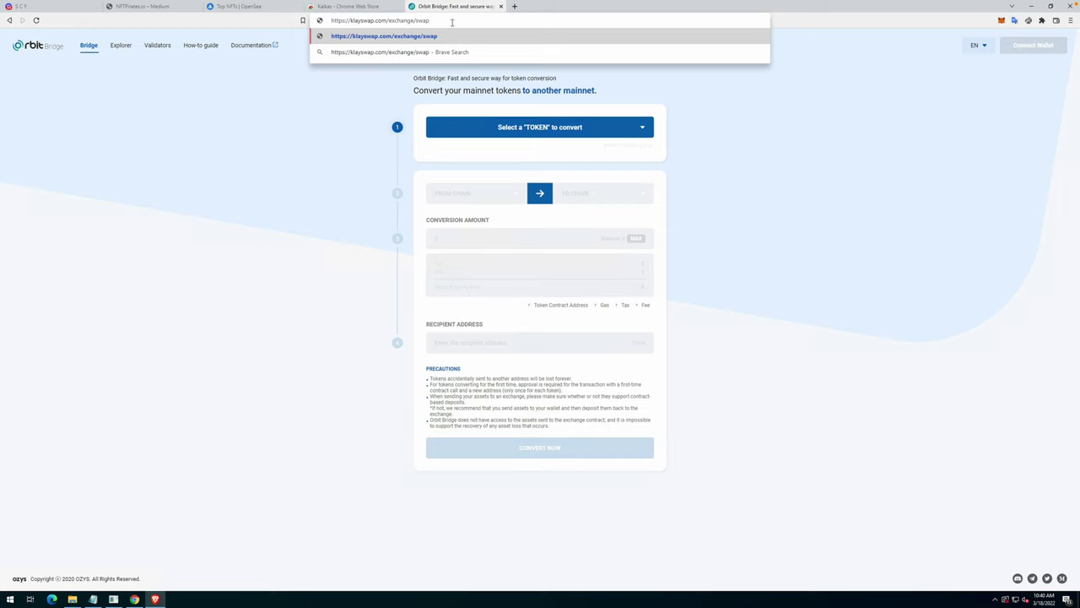
pyautogui.press('Return')
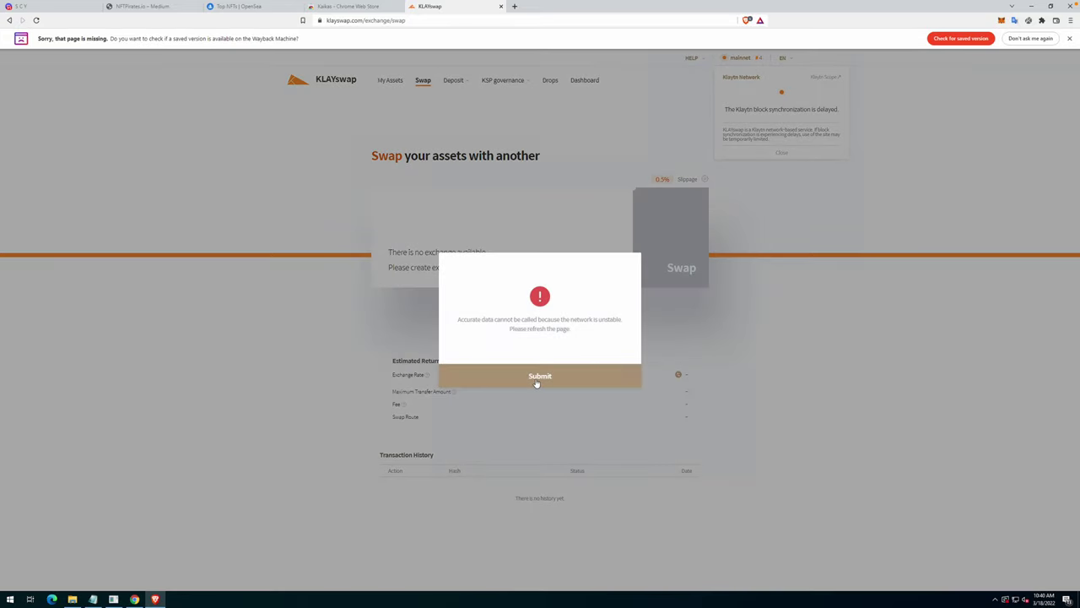
pyautogui.click(538, 378)
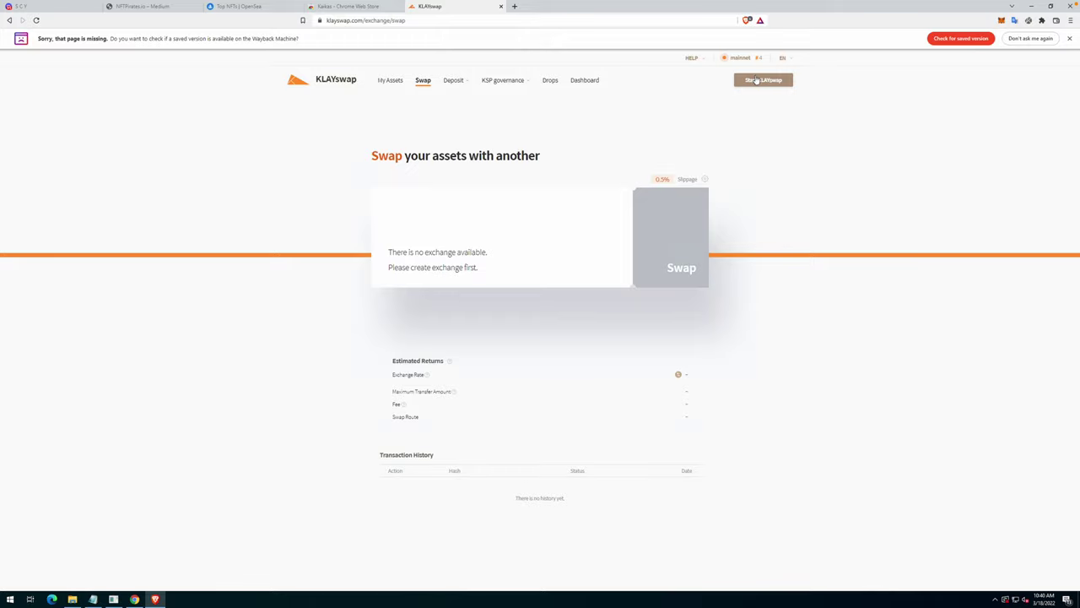
# Step: Connect the Kaikas wallet to KLAYswap, trusting the site and approving the request
pyautogui.click(757, 80)
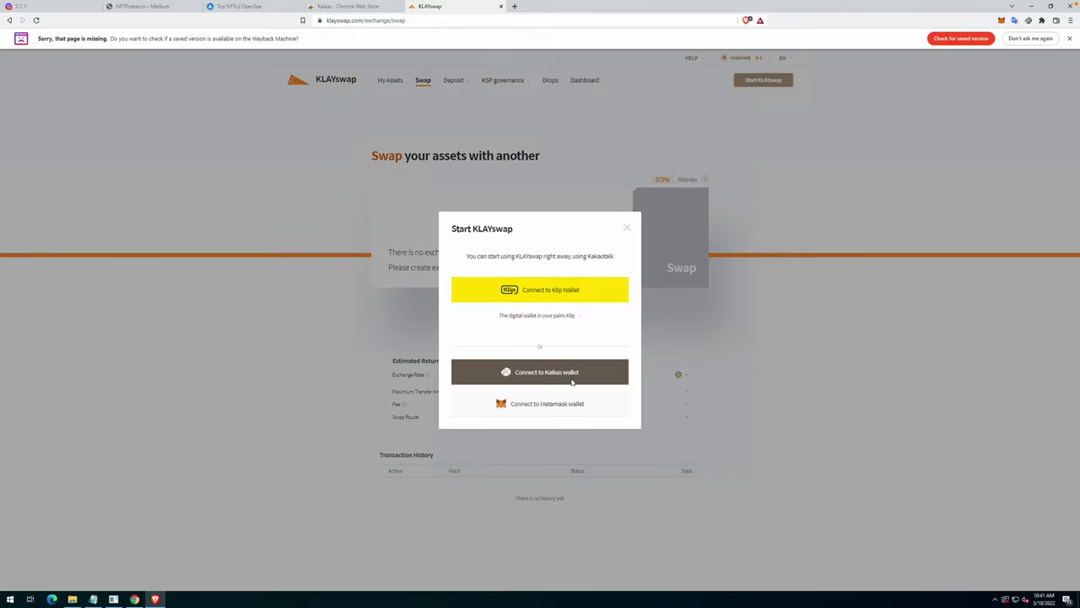
pyautogui.click(564, 379)
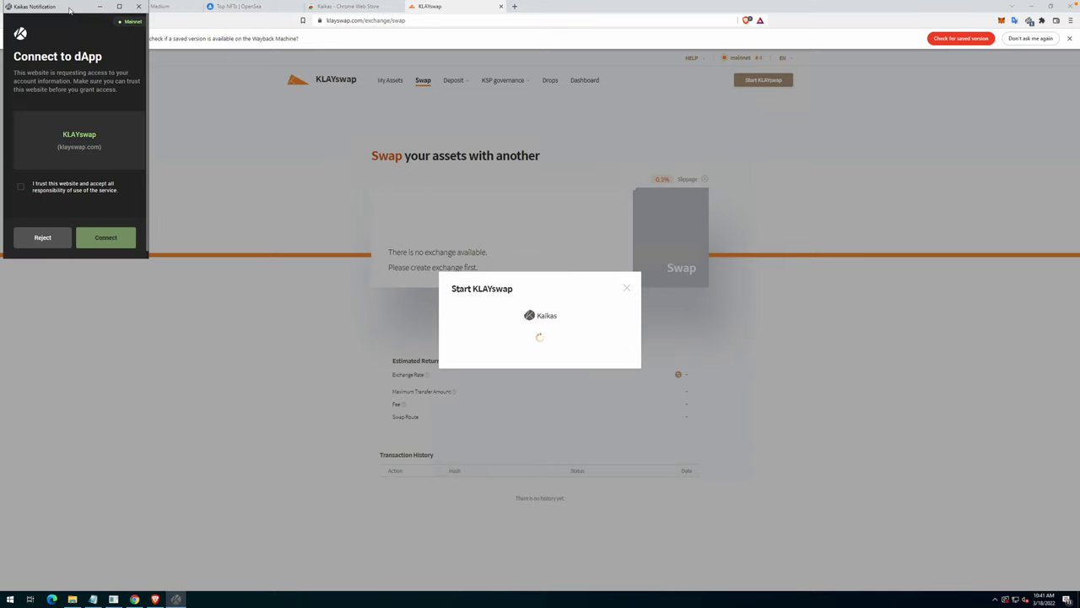
pyautogui.moveTo(70, 11); pyautogui.dragTo(241, 135)
pyautogui.click(224, 313)
pyautogui.click(276, 369)
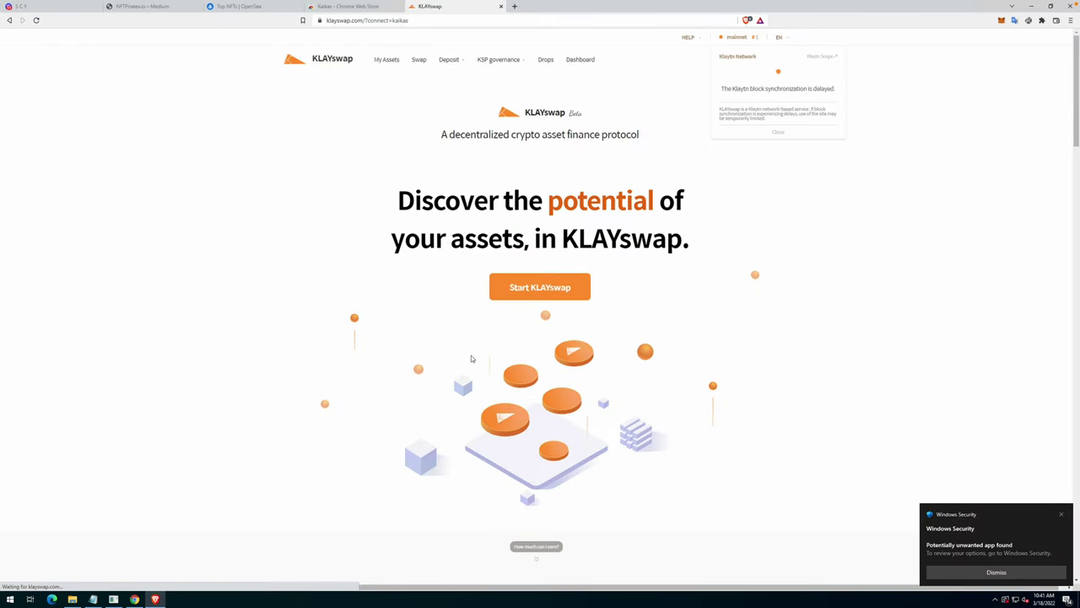
pyautogui.click(554, 293)
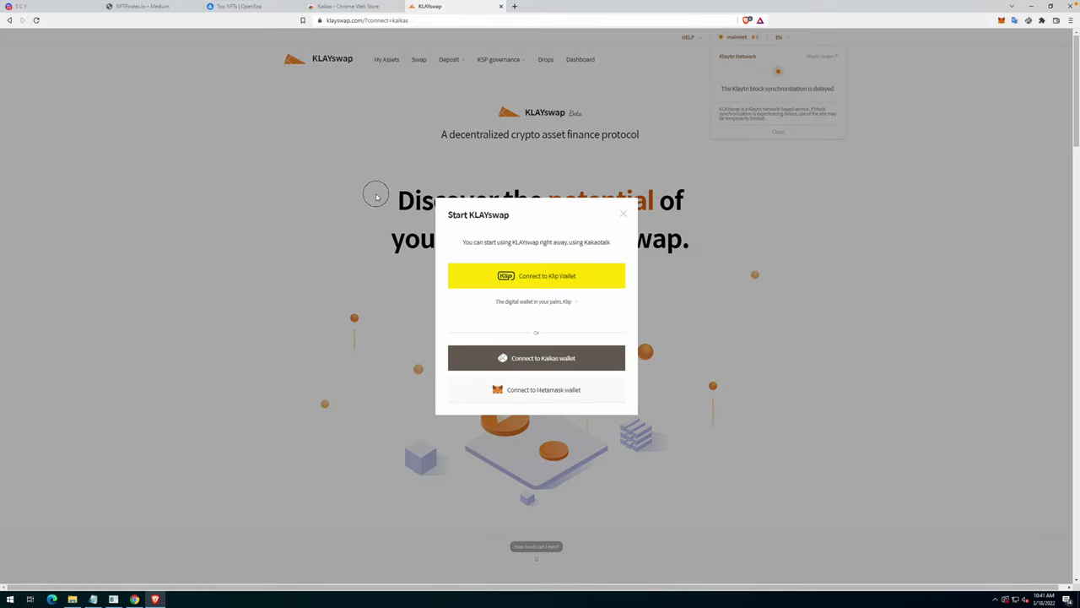
pyautogui.click(9, 21)
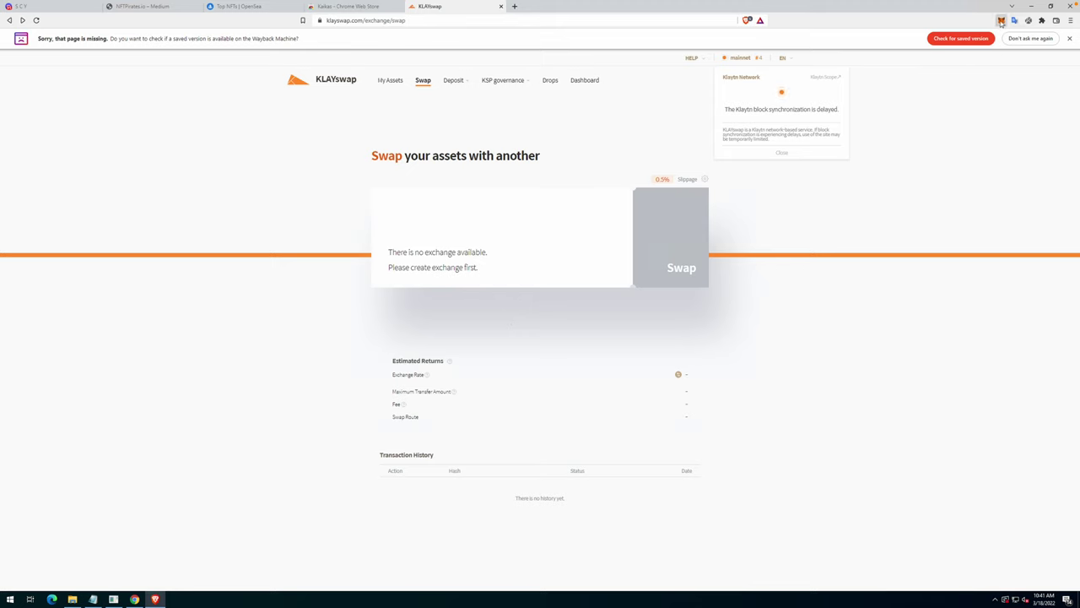
# Step: Open MetaMask, then switch to the Kaikas wallet and close it
pyautogui.click(1001, 23)
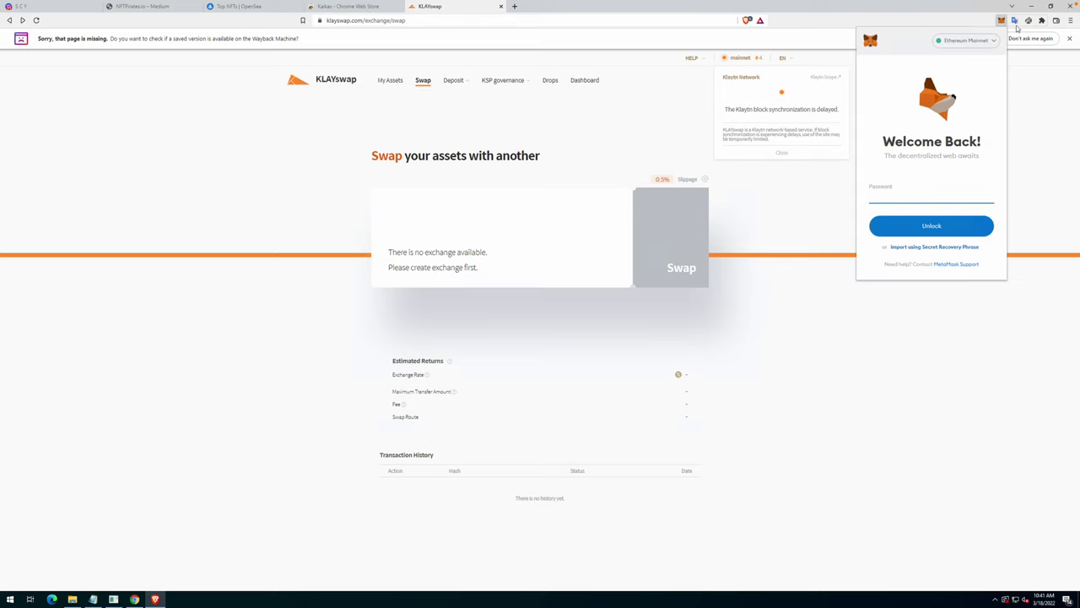
pyautogui.click(1028, 21)
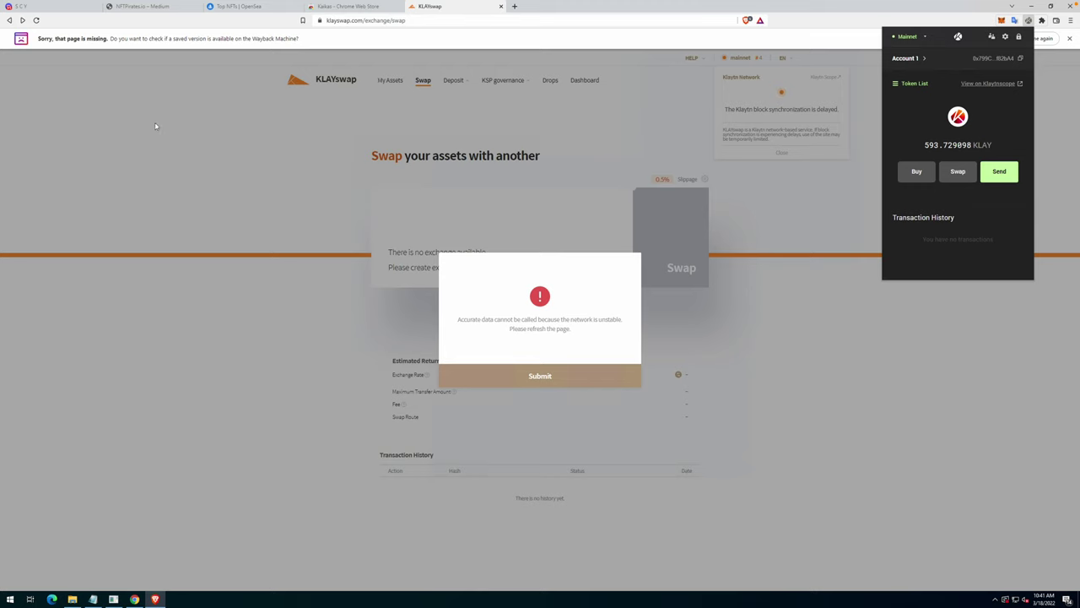
pyautogui.click(169, 11)
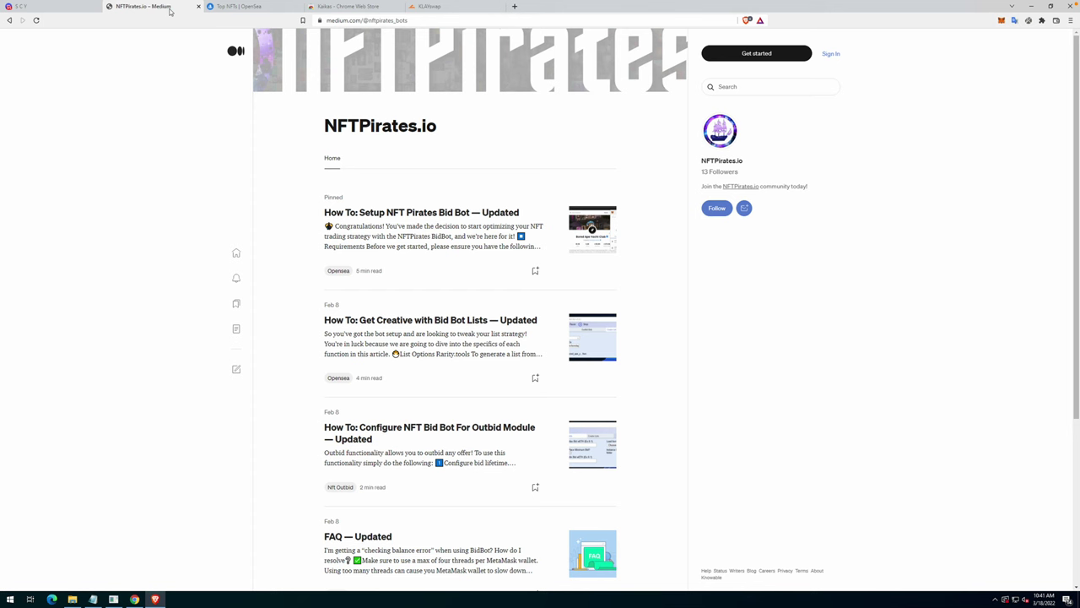
# Step: Read the 'How To: Setup NFT Pirates Bid Bot' article, then return to OpenSea's Top NFTs
pyautogui.scroll(-1, 498, 317)
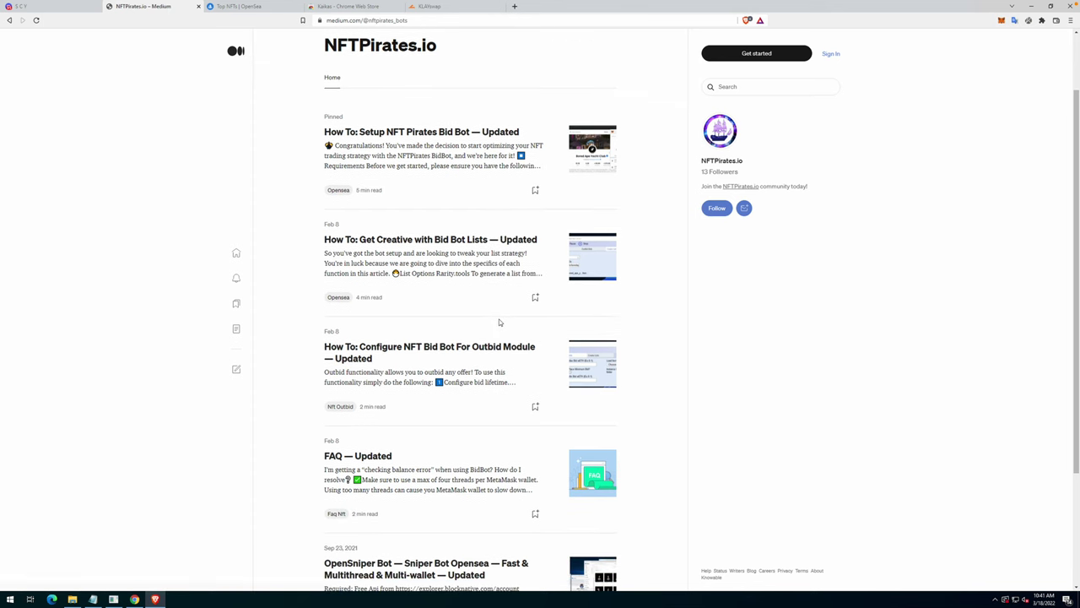
pyautogui.scroll(1, 498, 318)
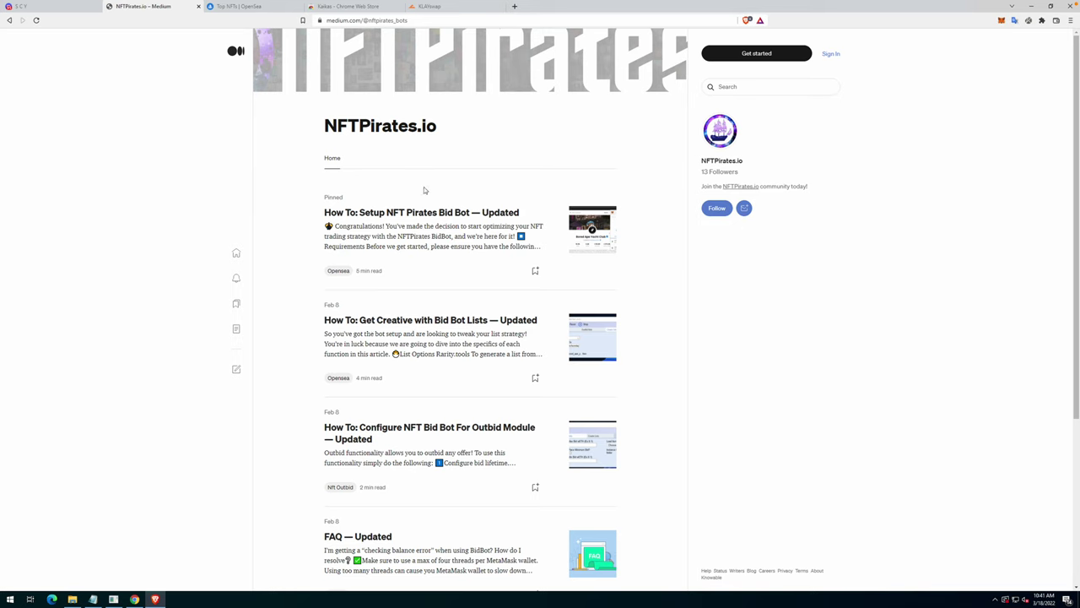
pyautogui.click(391, 222)
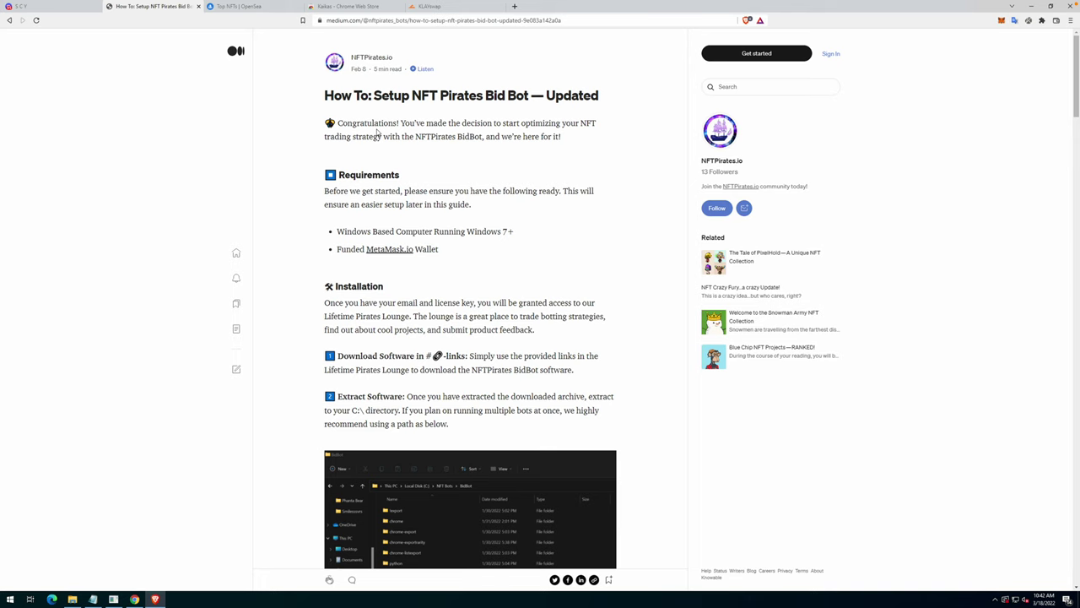
pyautogui.click(264, 8)
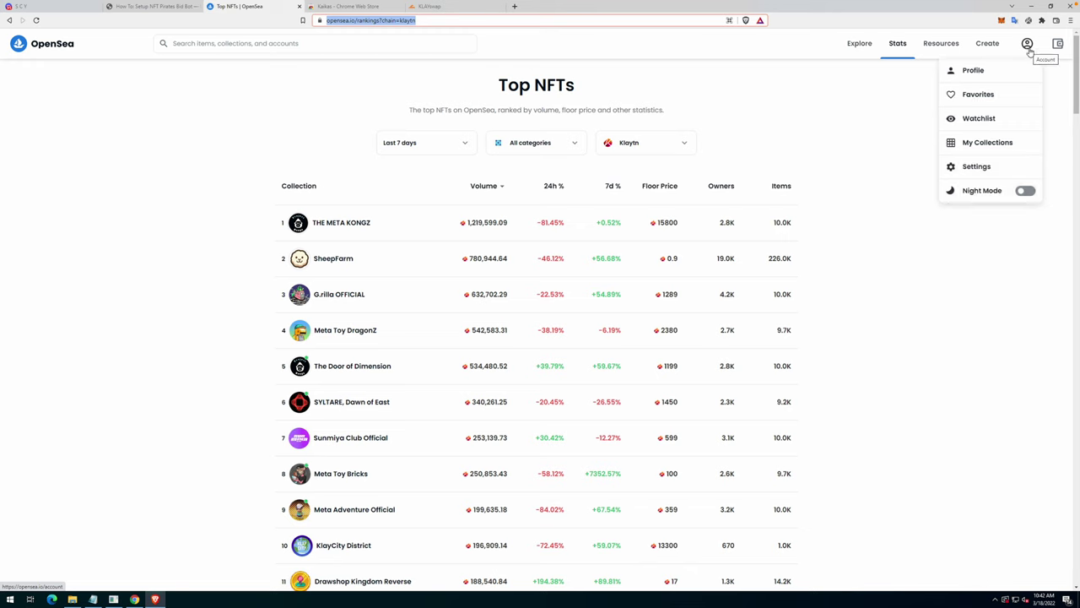
pyautogui.moveTo(1027, 44)
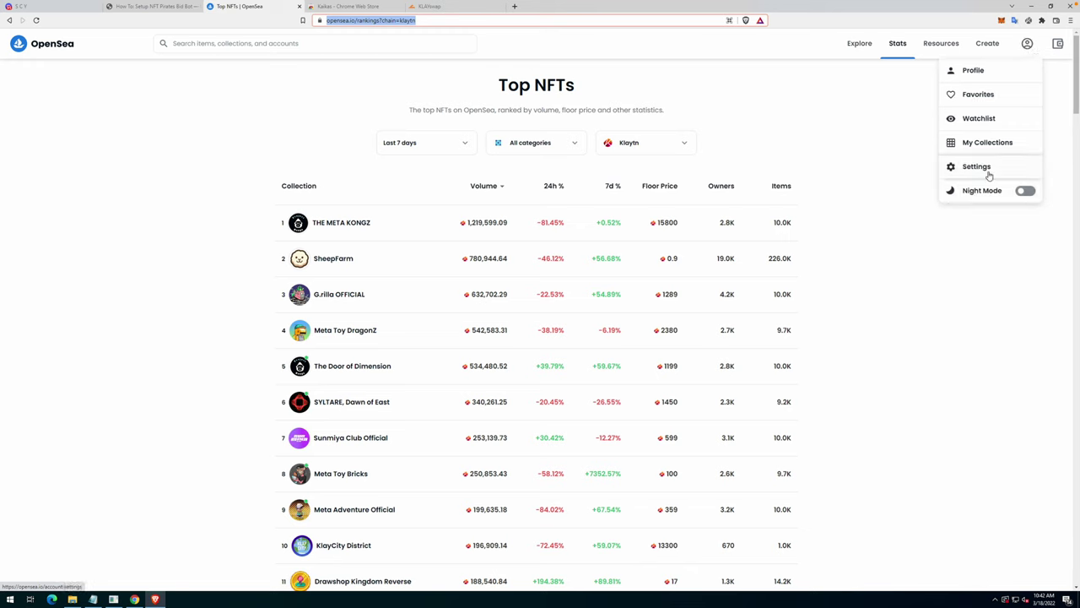
# Step: Start an OpenSea wallet login and choose Kaikas from the expanded provider list
pyautogui.click(987, 75)
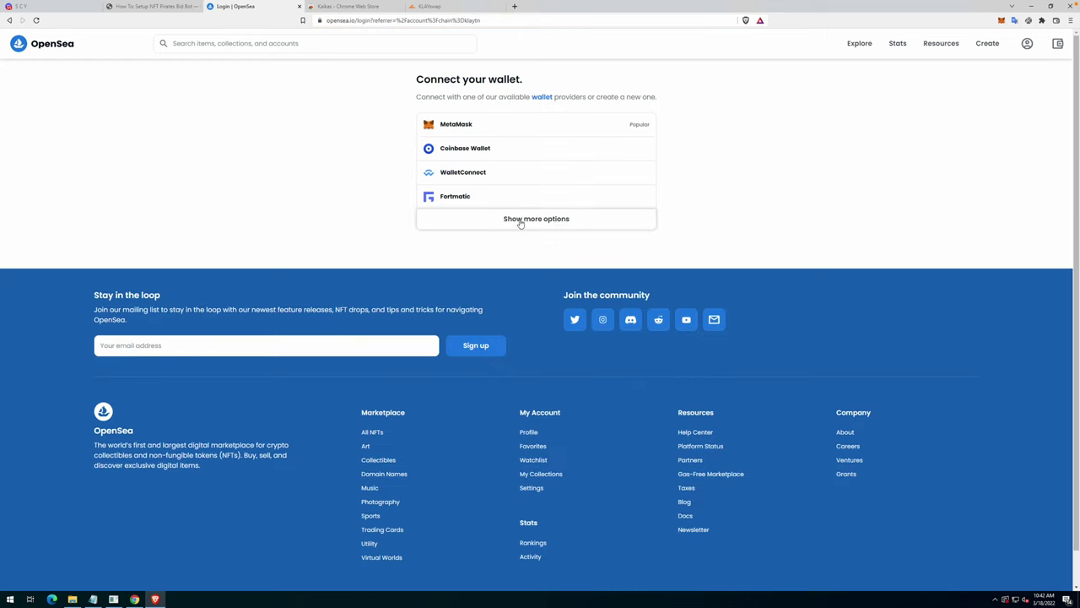
pyautogui.click(521, 220)
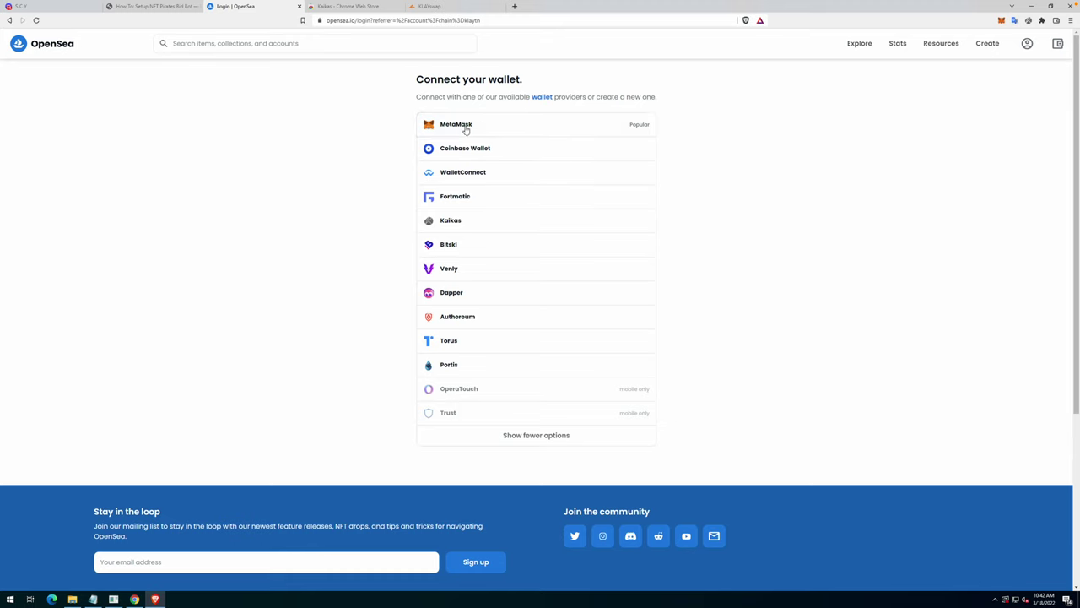
pyautogui.click(440, 227)
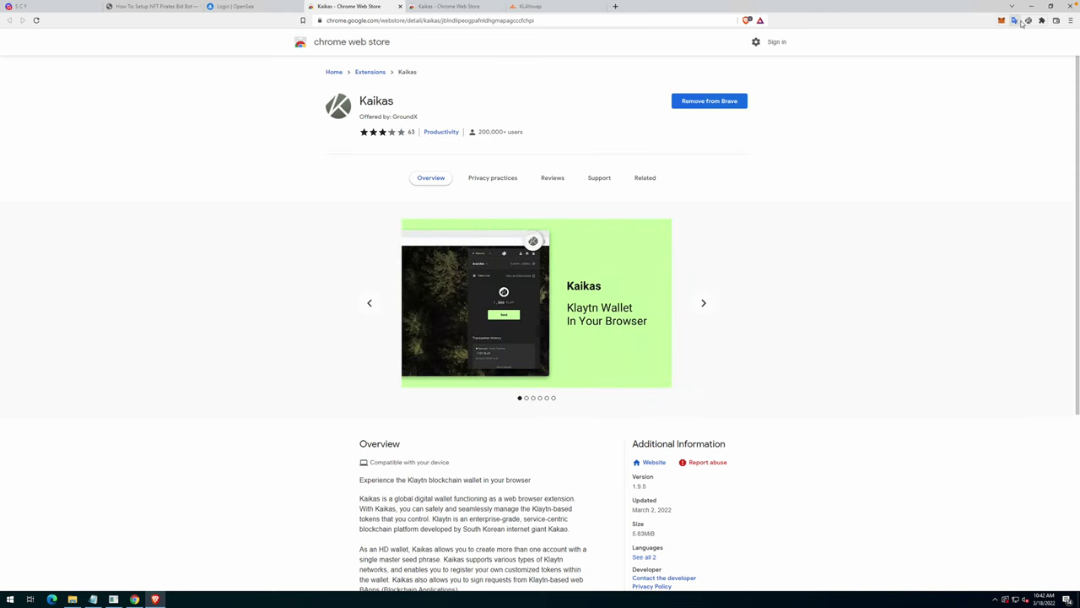
# Step: Reload the OpenSea login page, choose Kaikas again, and reject its connection request
pyautogui.click(244, 7)
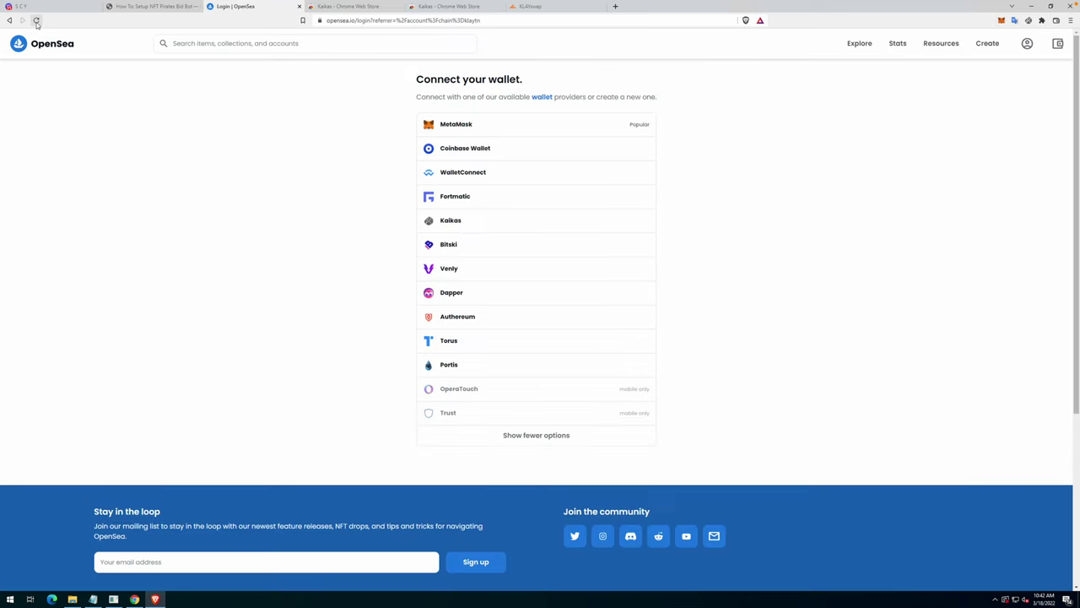
pyautogui.click(36, 22)
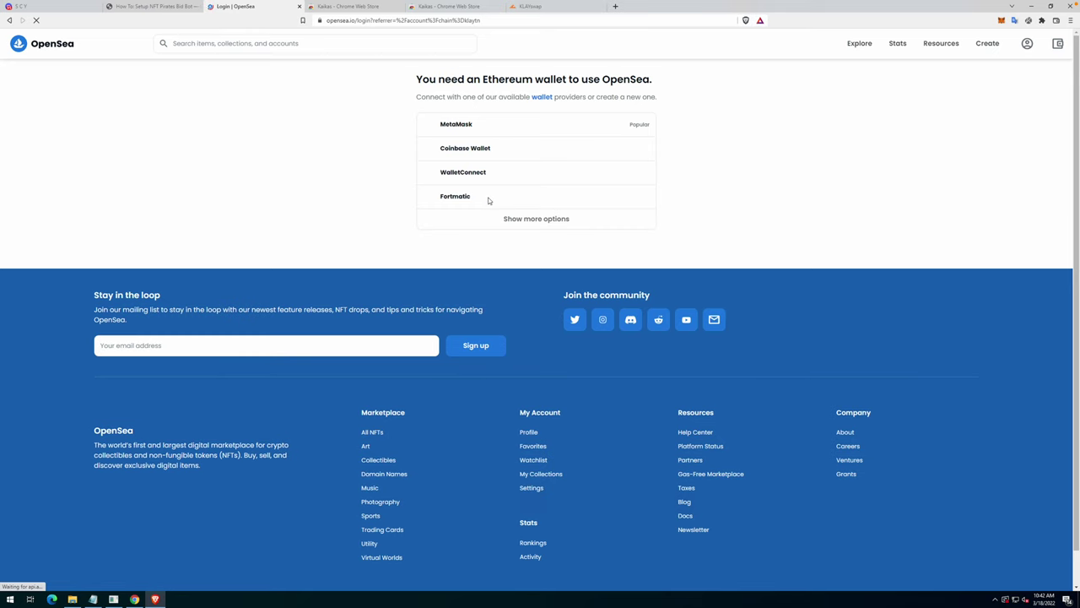
pyautogui.click(532, 221)
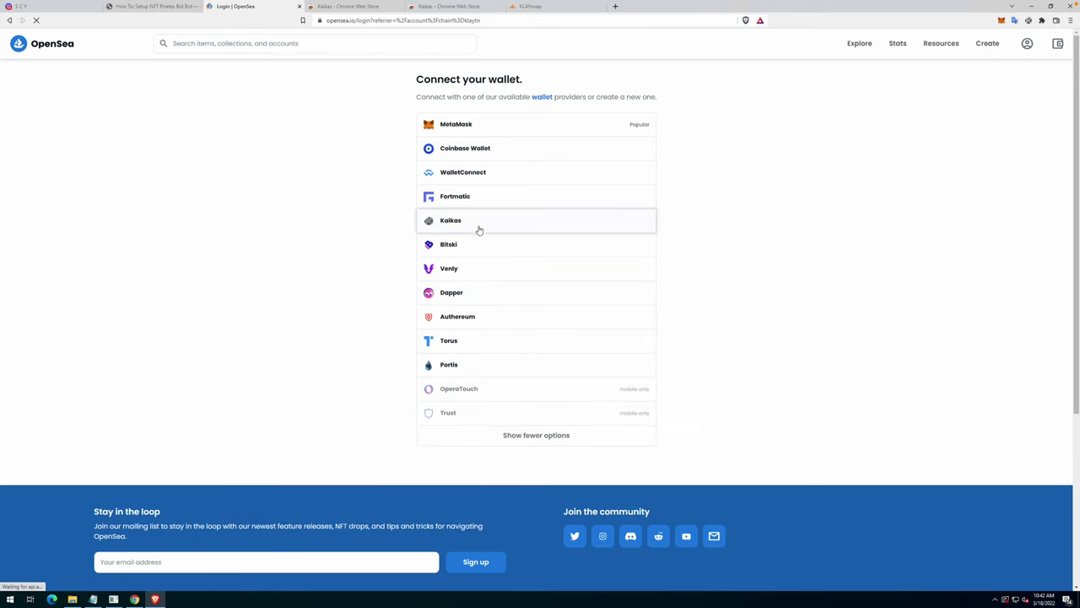
pyautogui.click(477, 228)
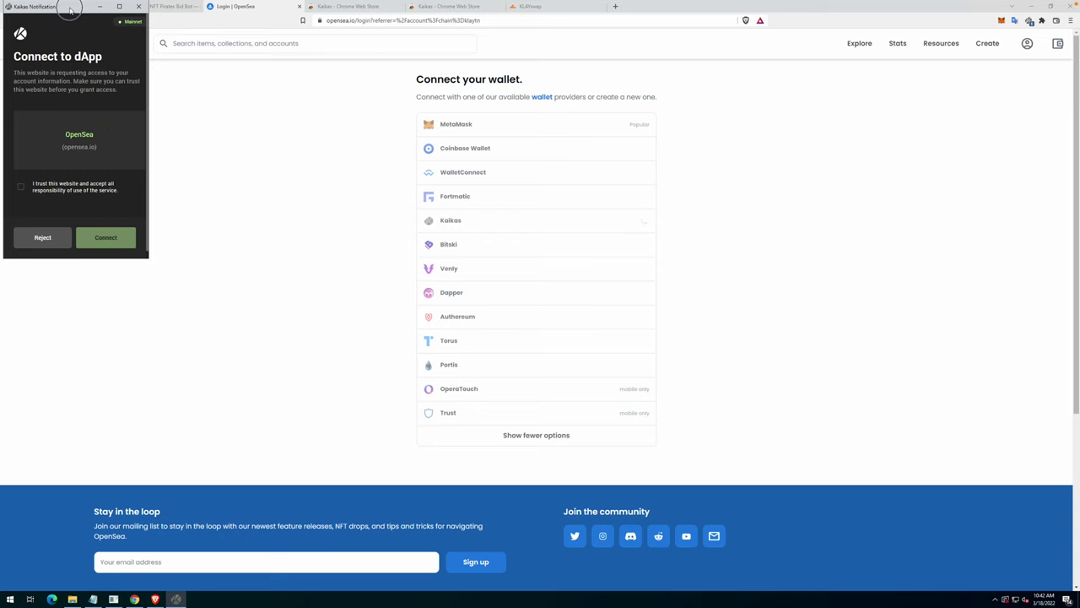
pyautogui.moveTo(74, 5); pyautogui.dragTo(336, 81)
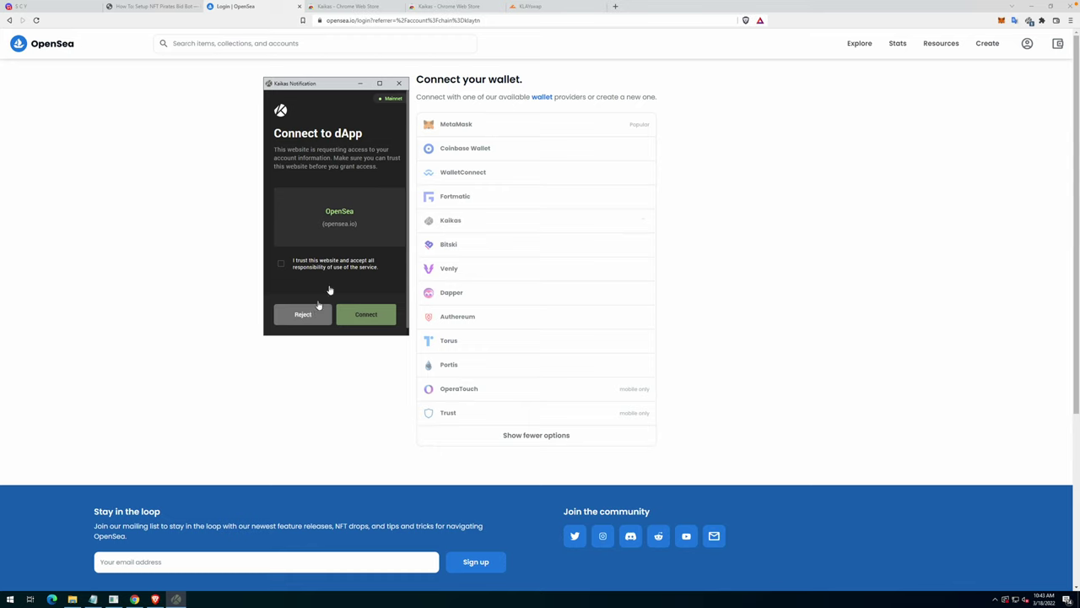
pyautogui.click(303, 315)
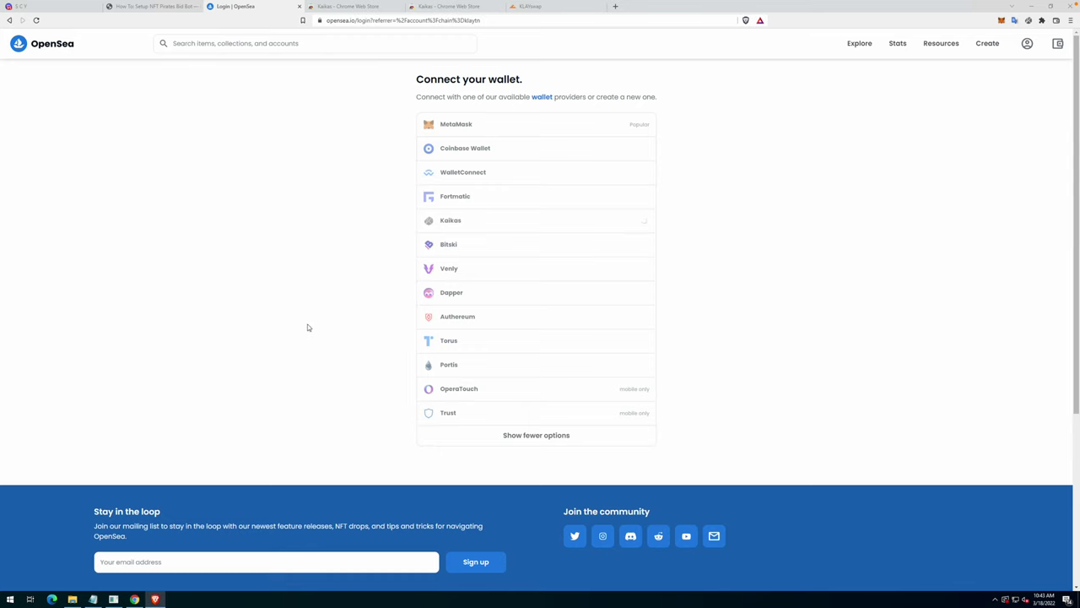
# Step: Switch Kaikas Privacy Mode off in its settings, then reload the OpenSea login page
pyautogui.click(1029, 20)
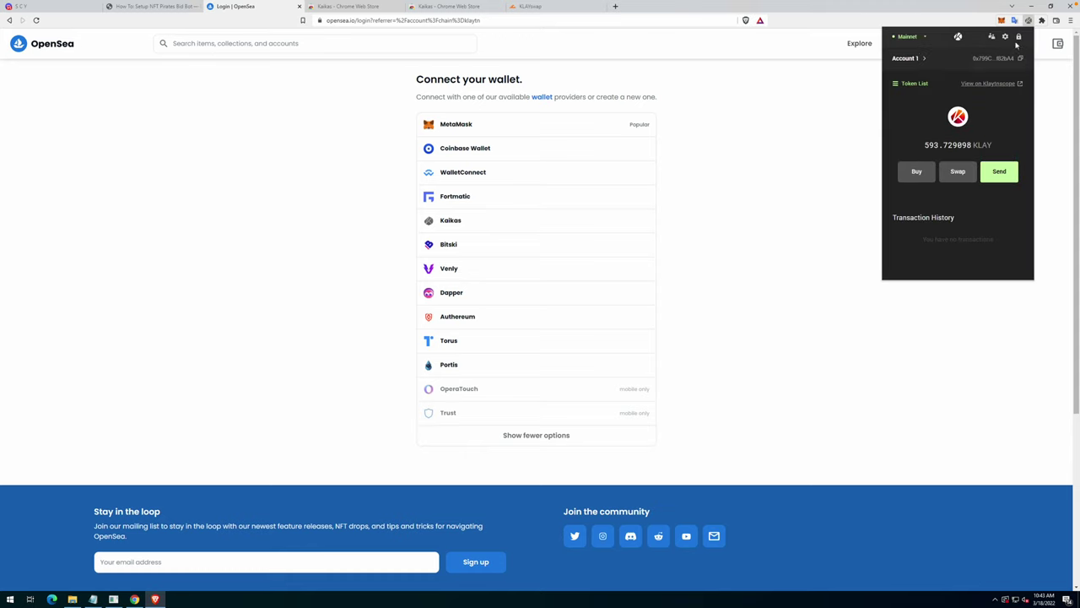
pyautogui.click(1005, 38)
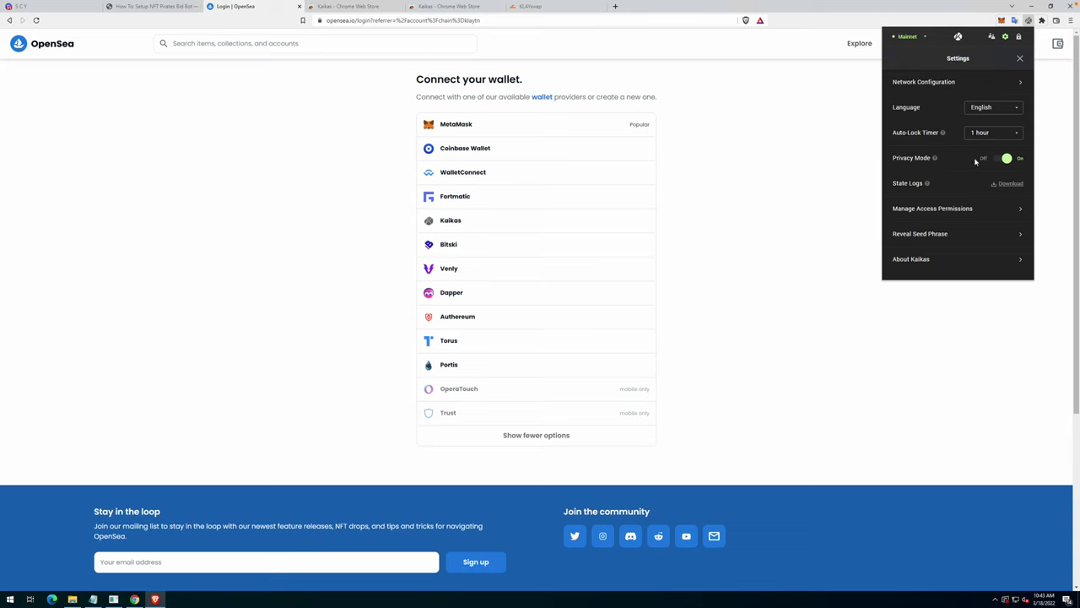
pyautogui.click(1007, 158)
pyautogui.click(1021, 59)
pyautogui.click(798, 120)
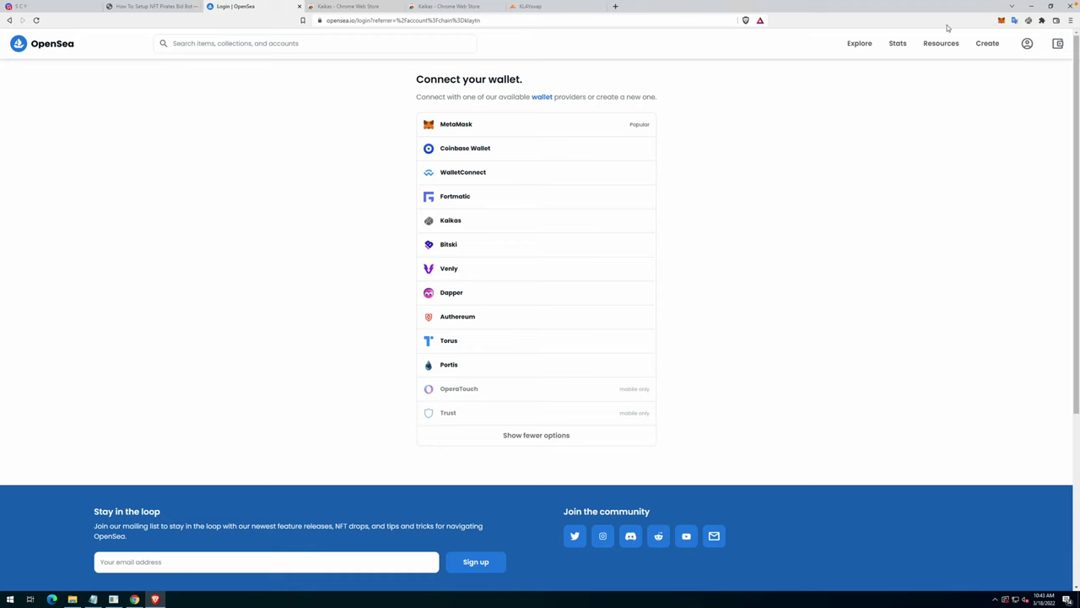
pyautogui.click(36, 19)
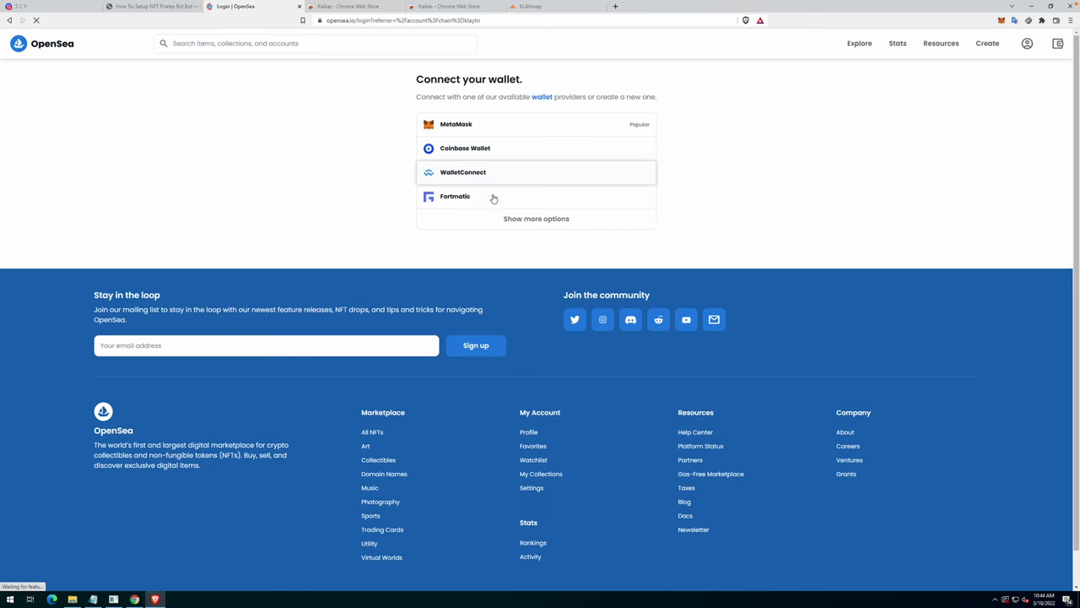
# Step: Log into OpenSea with Kaikas and view the 593.729 KLAY and 5 WKLAY balances
pyautogui.click(518, 221)
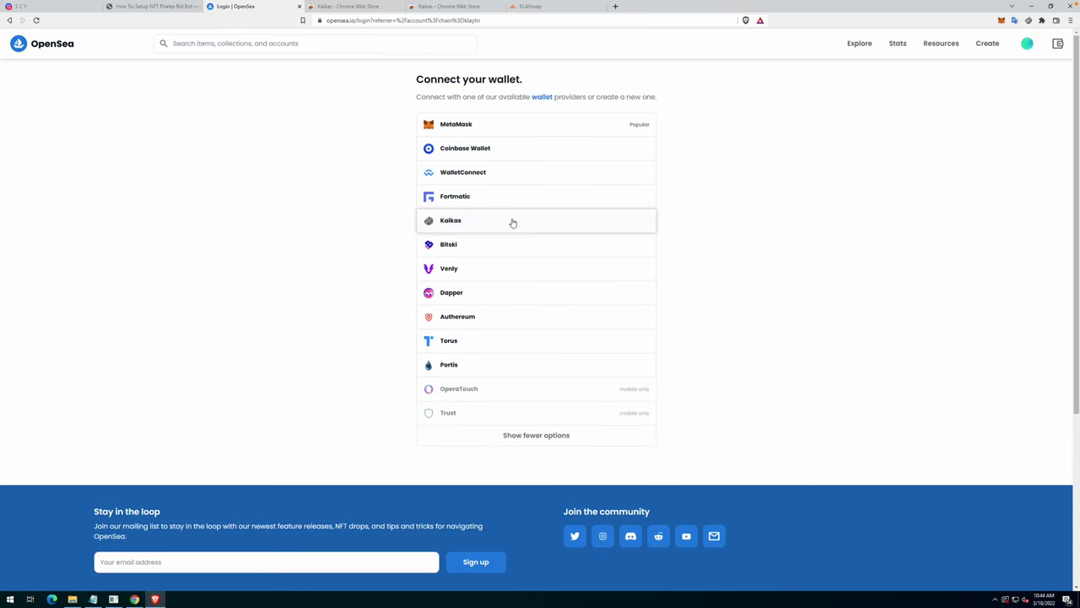
pyautogui.click(512, 221)
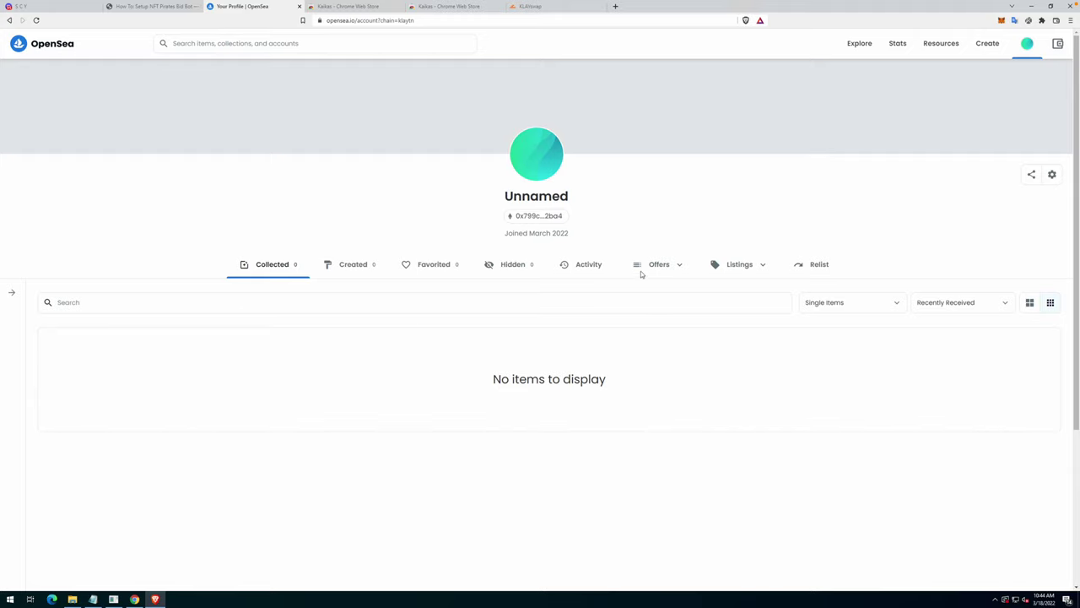
pyautogui.moveTo(759, 106)
pyautogui.click(1058, 46)
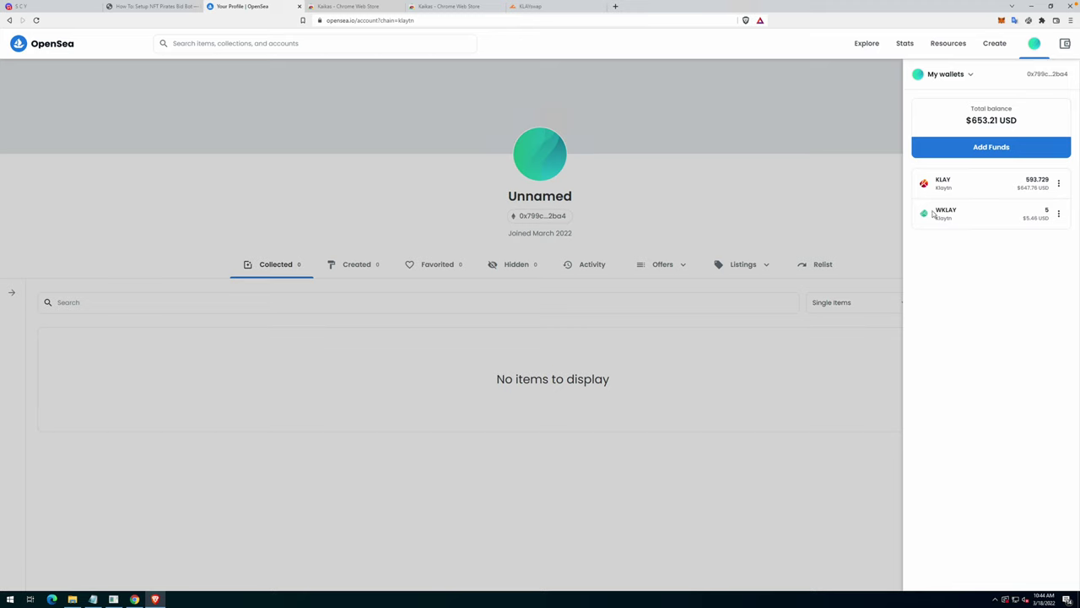
# Step: Set up a wrap of 10 KLAY into WKLAY from the KLAY balance menu
pyautogui.click(1065, 44)
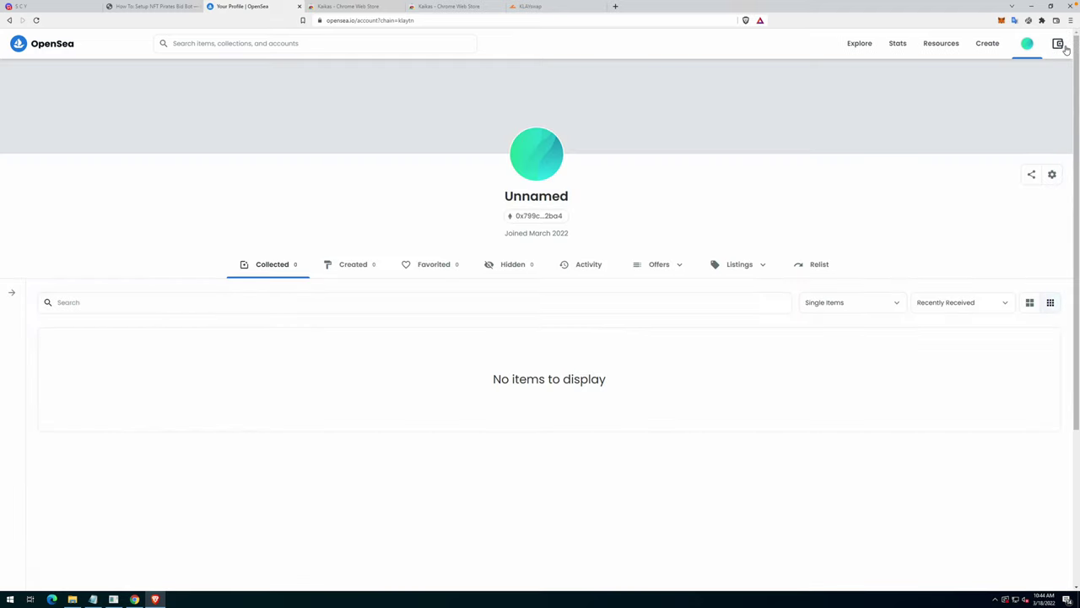
pyautogui.click(1060, 46)
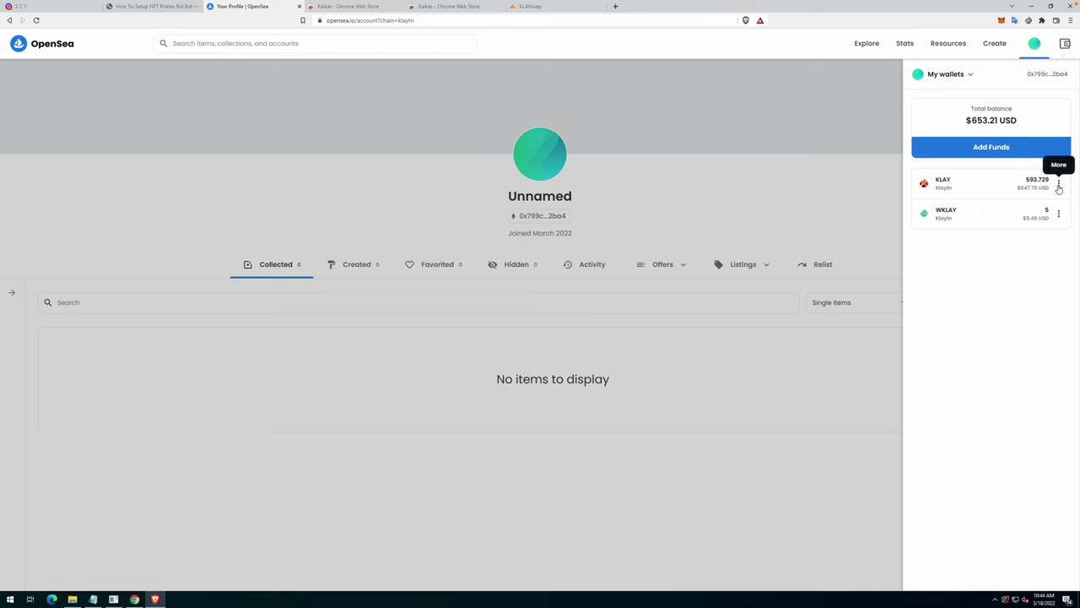
pyautogui.click(1060, 184)
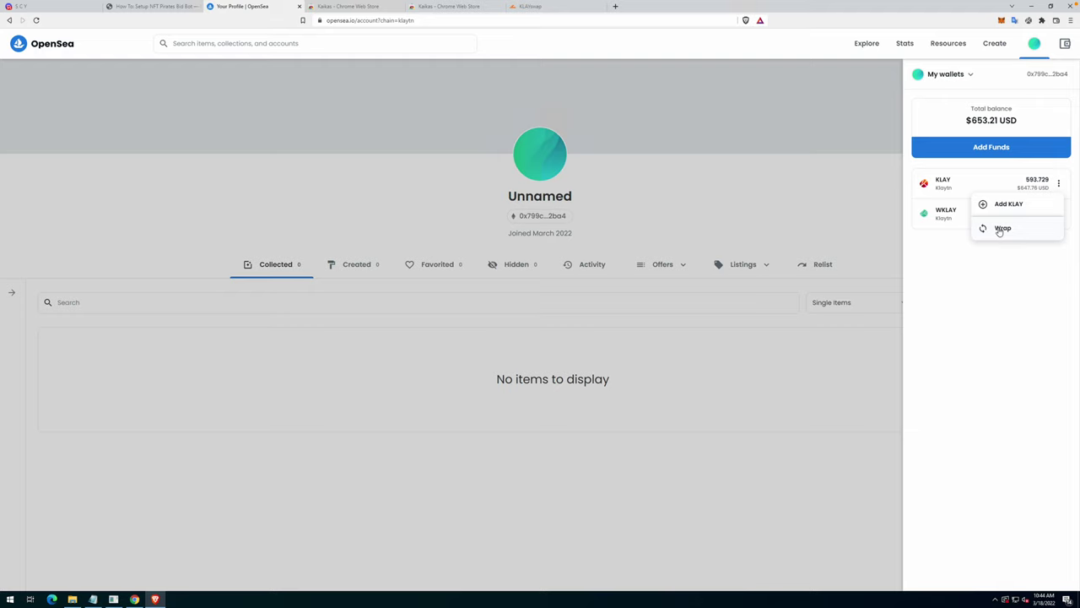
pyautogui.click(1001, 228)
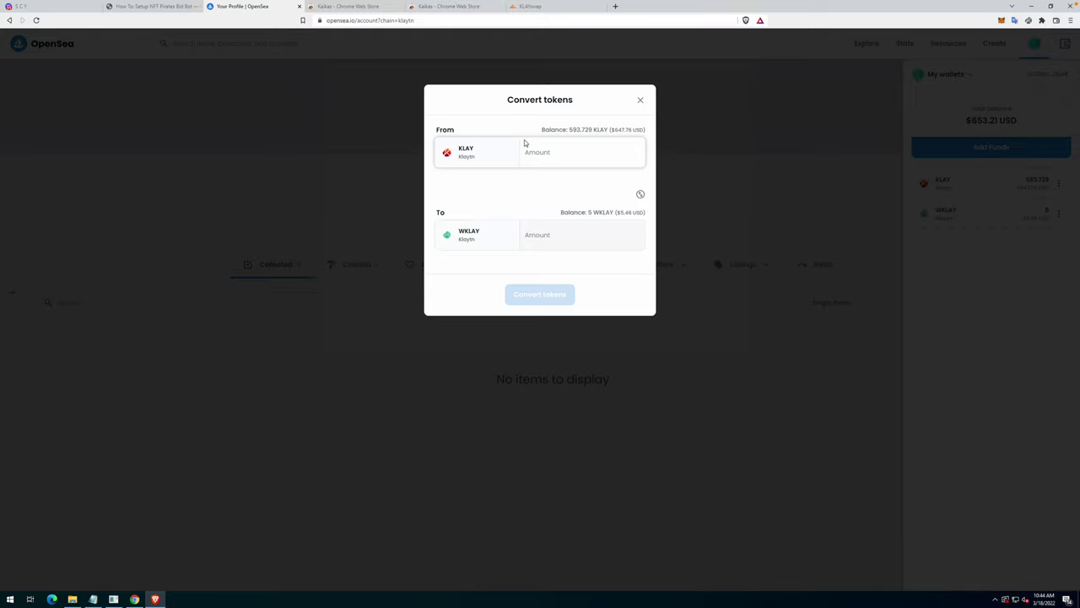
pyautogui.write('1')
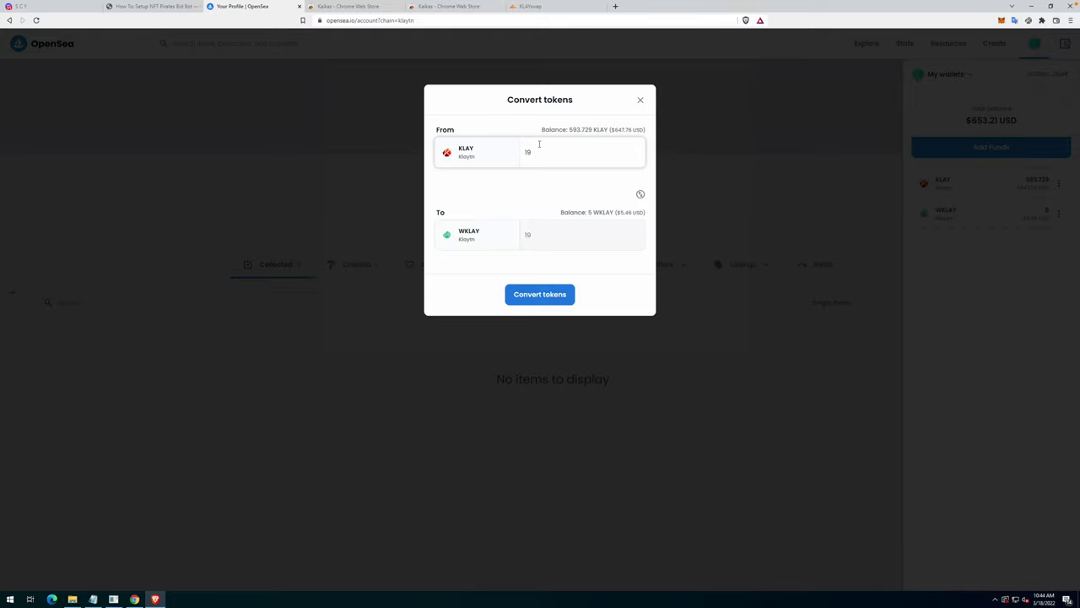
pyautogui.write('0')
# Step: Submit the 10 KLAY conversion and approve the transaction in Kaikas
pyautogui.click(560, 294)
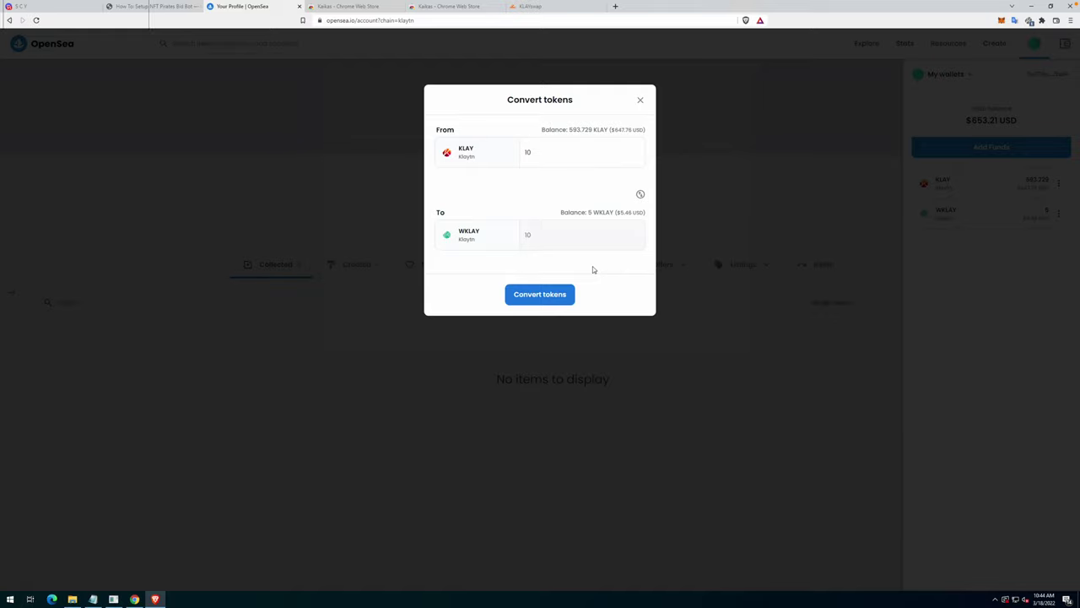
pyautogui.moveTo(58, 8); pyautogui.dragTo(326, 90)
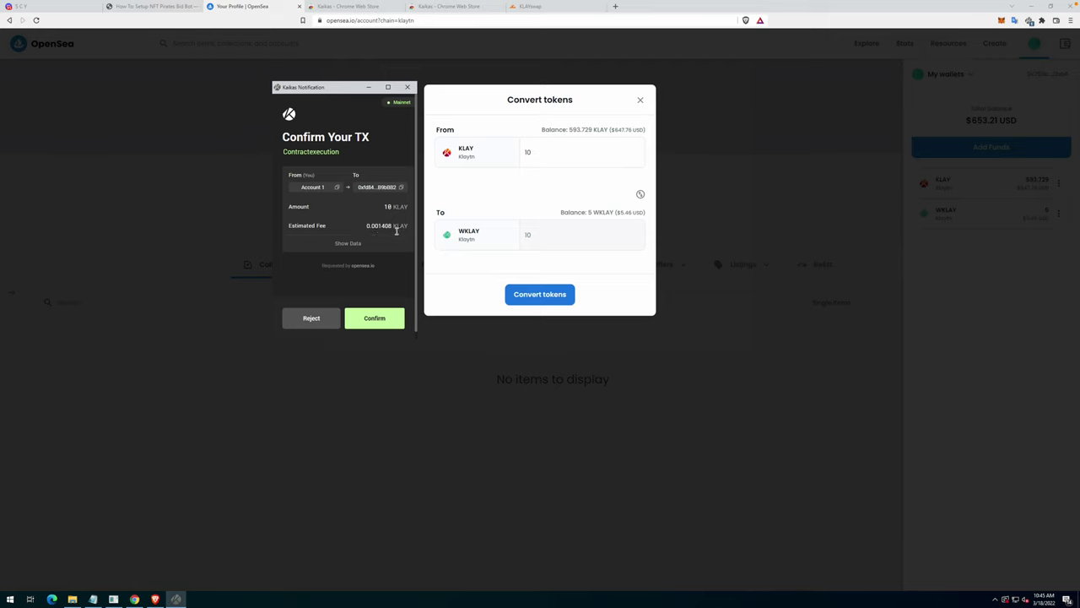
pyautogui.click(369, 322)
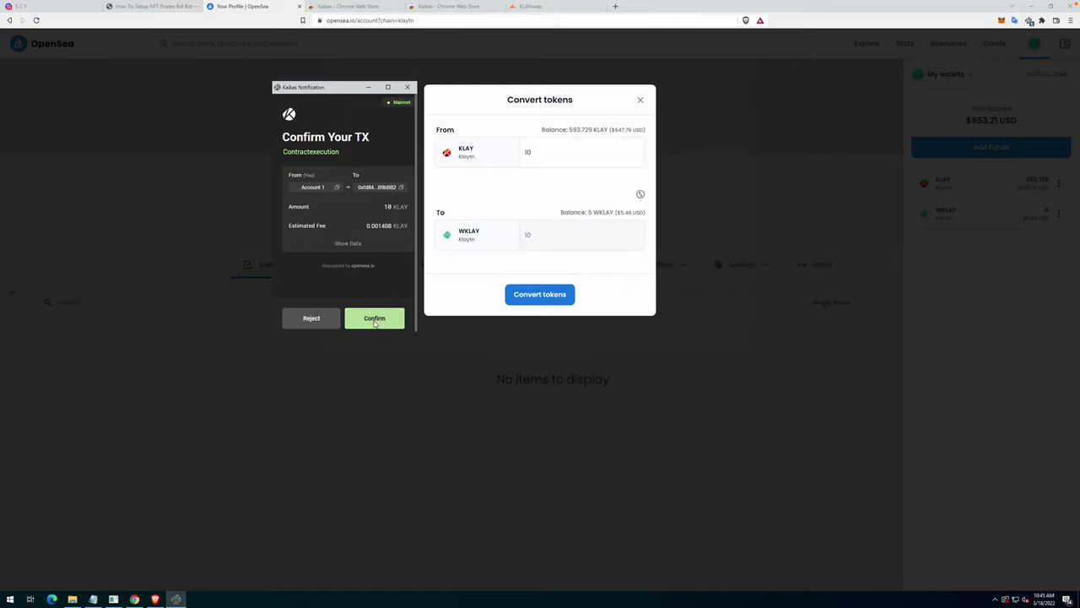